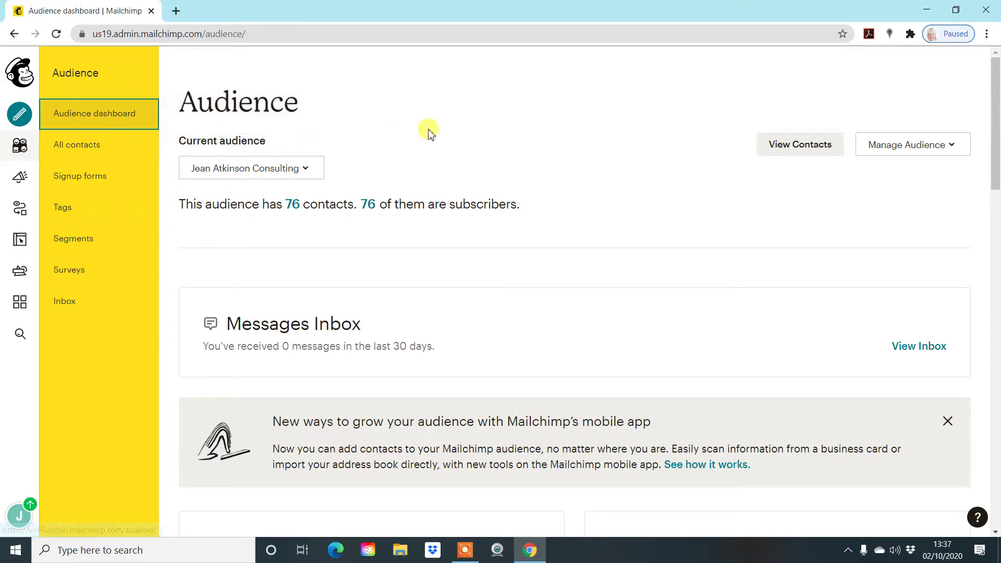
Check the audience list, then go to Manage Audience > Signup forms and review the form options
{"action": "left_click", "coordinate": [309, 166]}
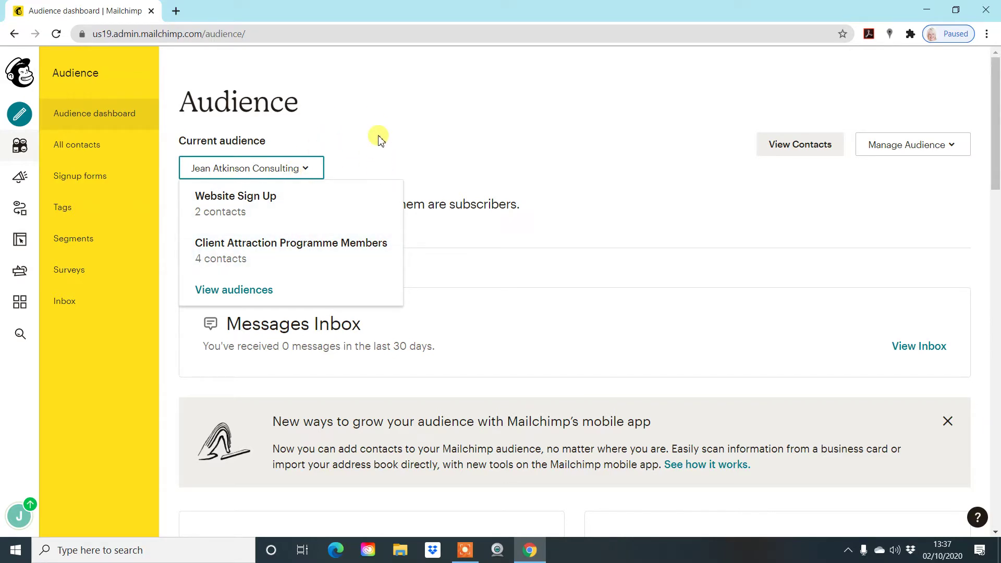
{"action": "left_click", "coordinate": [310, 139]}
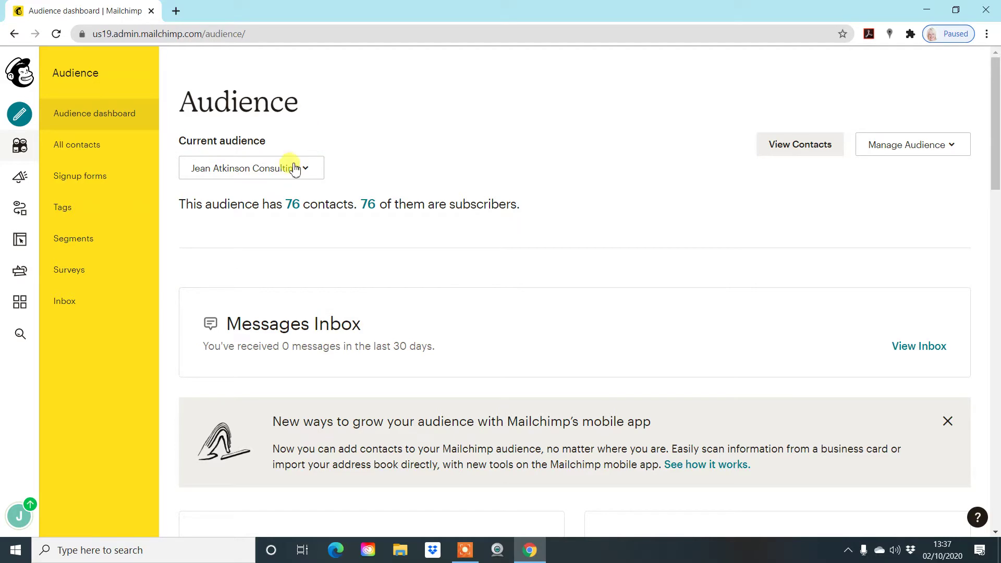
{"action": "left_click", "coordinate": [952, 147]}
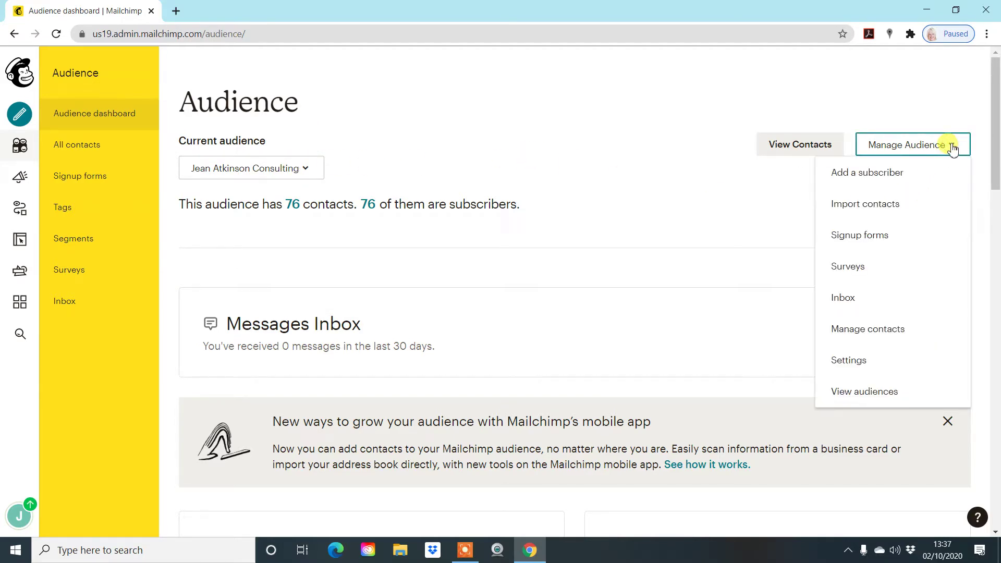
{"action": "left_click", "coordinate": [874, 243]}
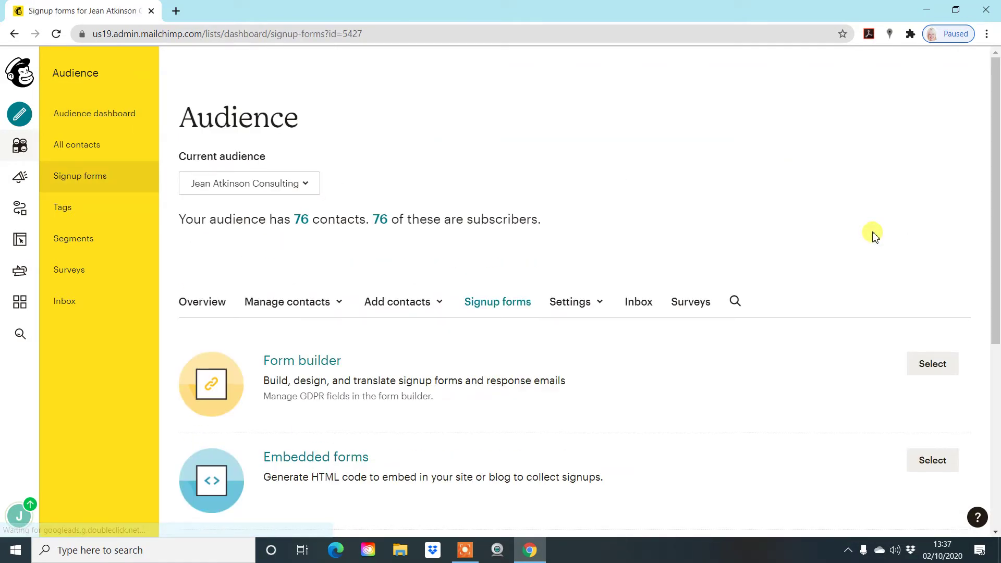
{"action": "scroll", "coordinate": [738, 336], "scroll_direction": "down", "scroll_amount": 6}
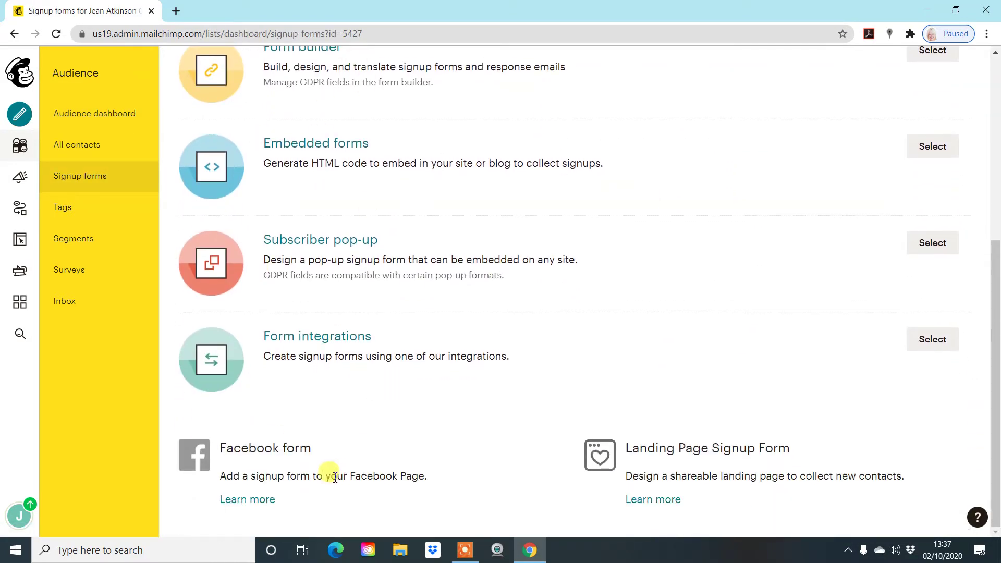
{"action": "scroll", "coordinate": [481, 394], "scroll_direction": "up", "scroll_amount": 2}
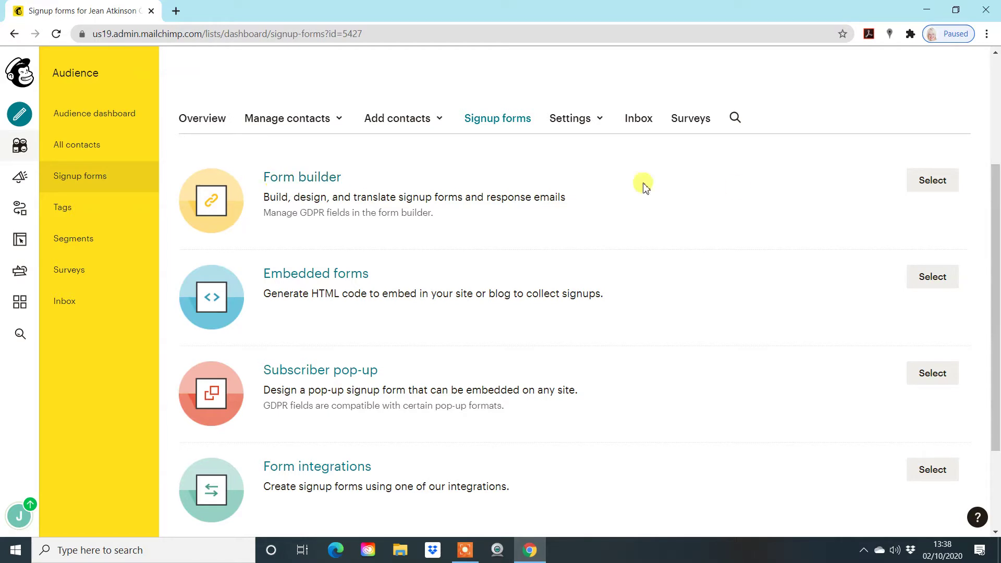
Open the Form builder for the audience's signup form
{"action": "left_click", "coordinate": [939, 180]}
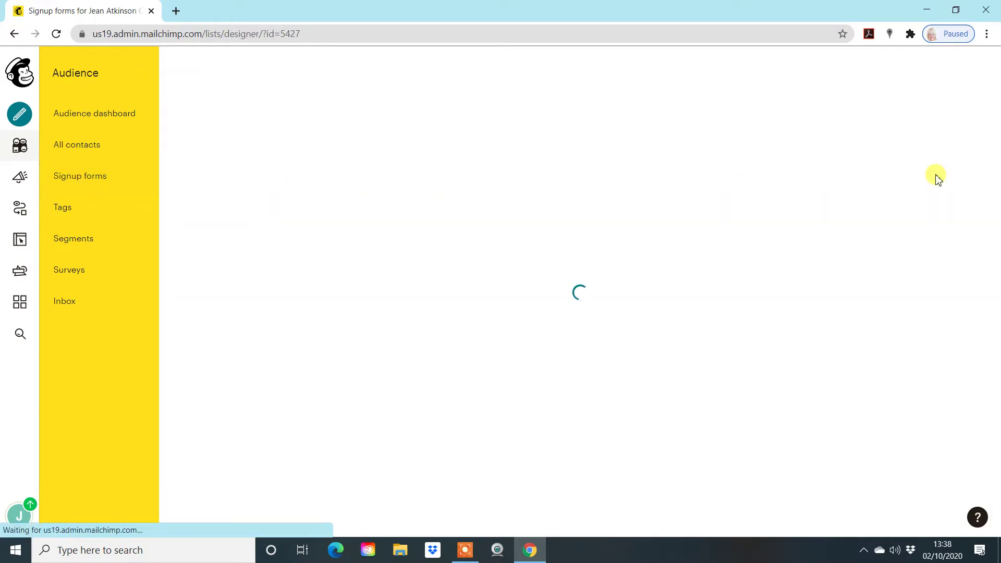
{"action": "scroll", "coordinate": [914, 195], "scroll_direction": "down", "scroll_amount": 3}
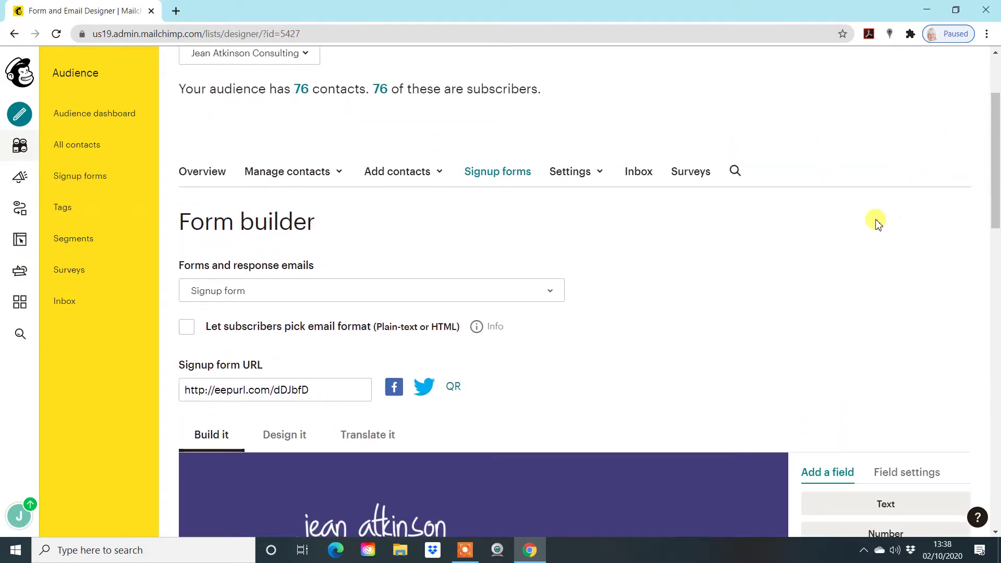
{"action": "scroll", "coordinate": [879, 223], "scroll_direction": "down", "scroll_amount": 1}
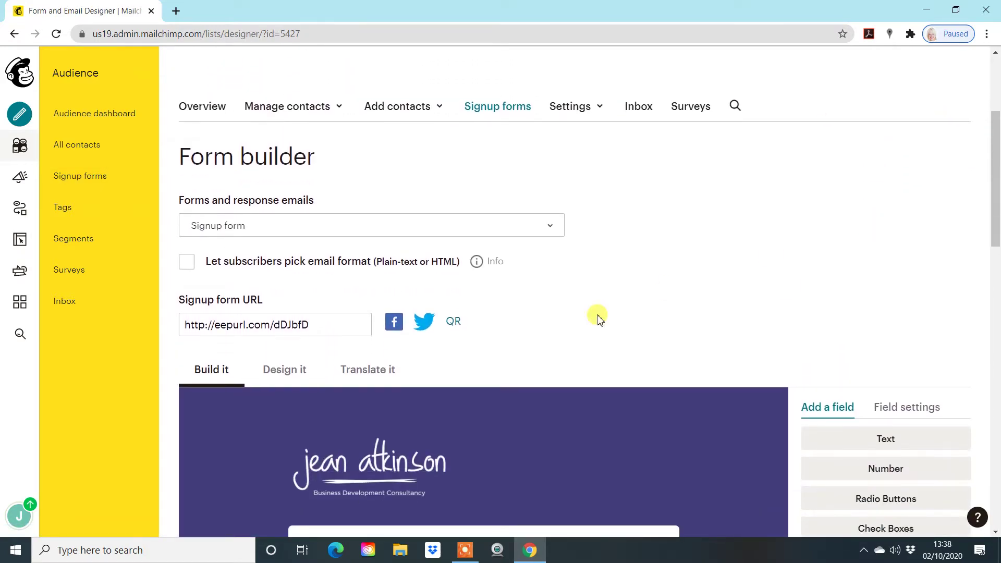
Switch to the Confirmation thank you page and start editing its Subscription Confirmed heading
{"action": "left_click", "coordinate": [537, 230]}
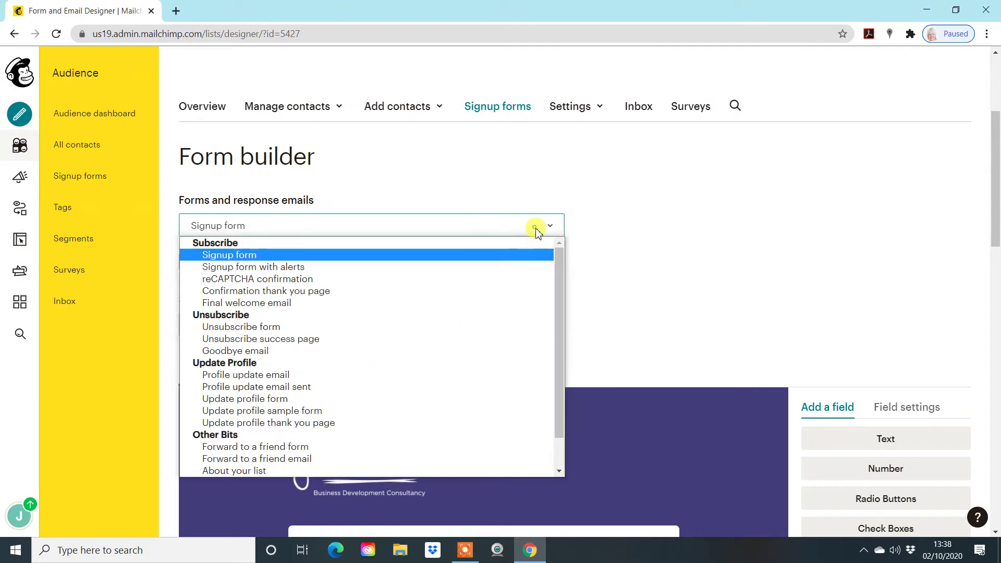
{"action": "left_click", "coordinate": [320, 294]}
{"action": "scroll", "coordinate": [590, 239], "scroll_direction": "down", "scroll_amount": 6}
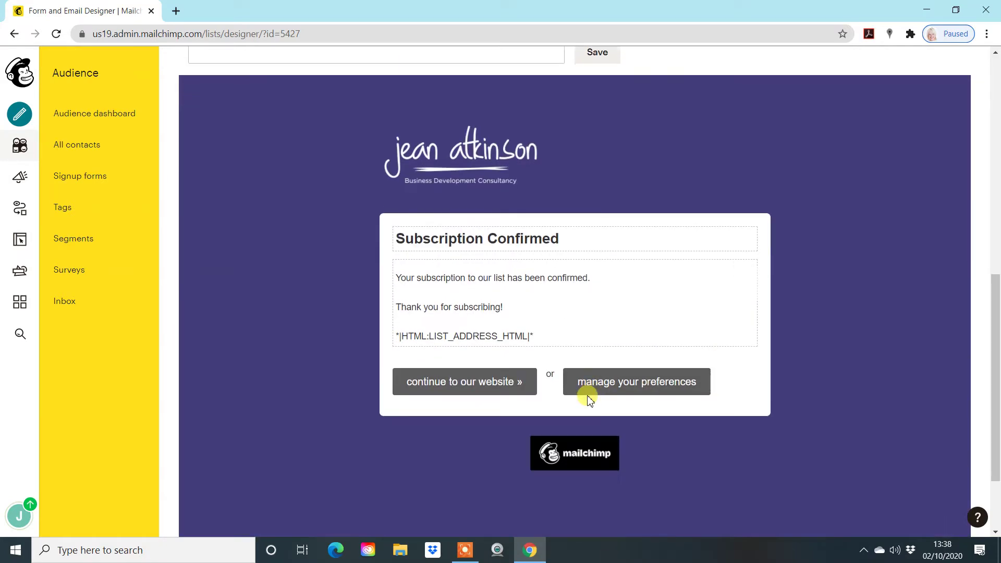
{"action": "mouse_move", "coordinate": [633, 342]}
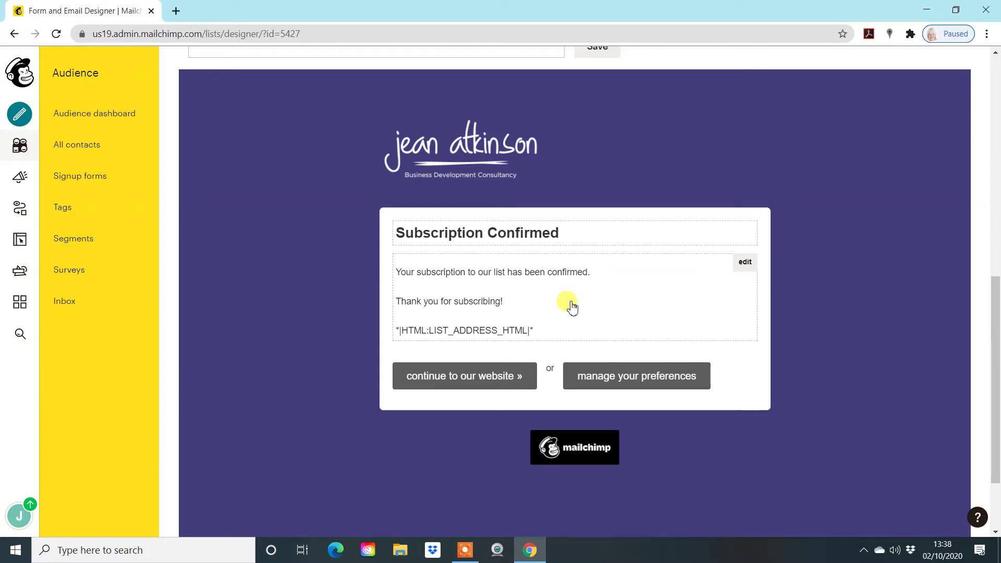
{"action": "scroll", "coordinate": [502, 224], "scroll_direction": "up", "scroll_amount": 2}
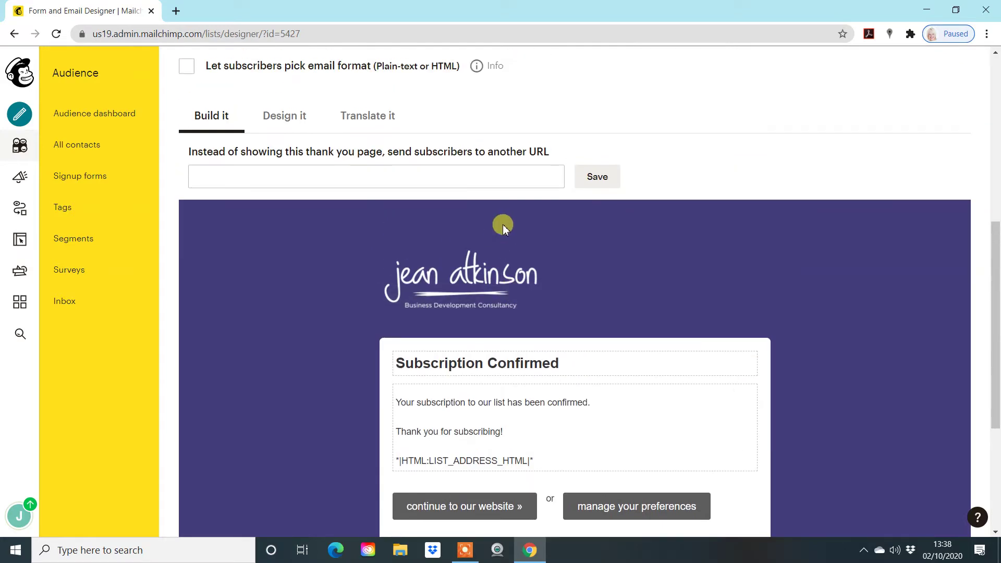
{"action": "left_click", "coordinate": [559, 362]}
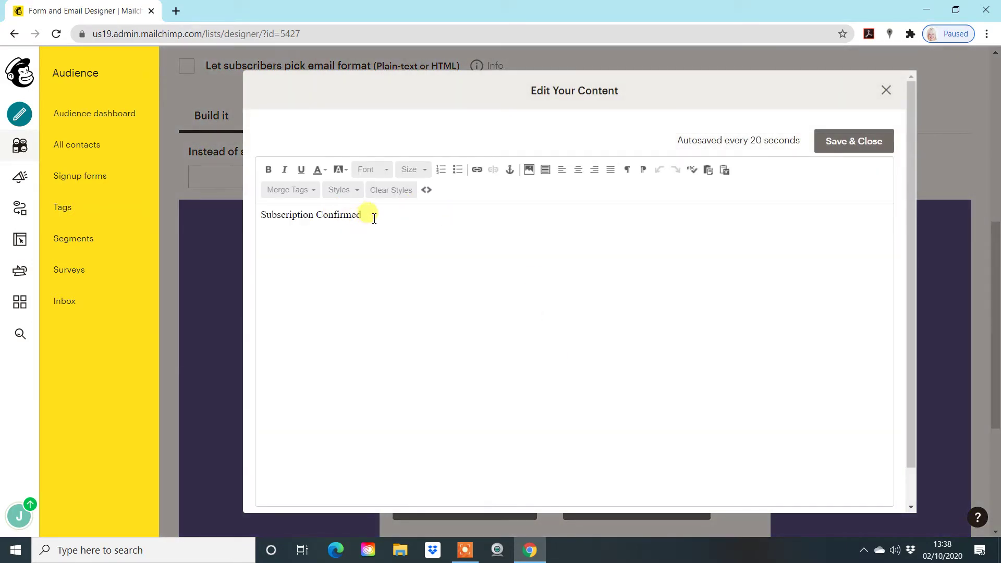
{"action": "left_click_drag", "start_coordinate": [371, 214], "coordinate": [263, 219]}
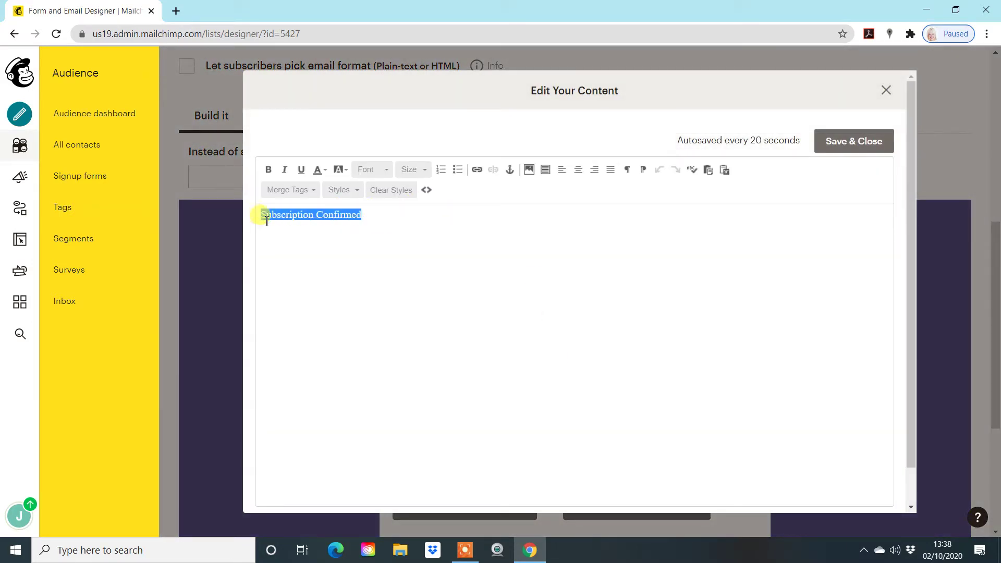
{"action": "left_click", "coordinate": [396, 278]}
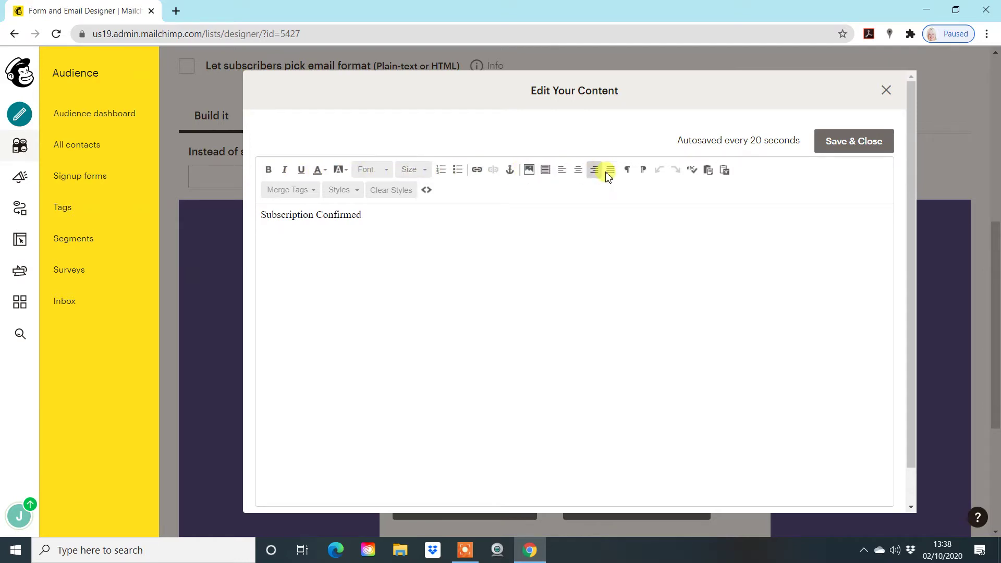
{"action": "left_click", "coordinate": [886, 91]}
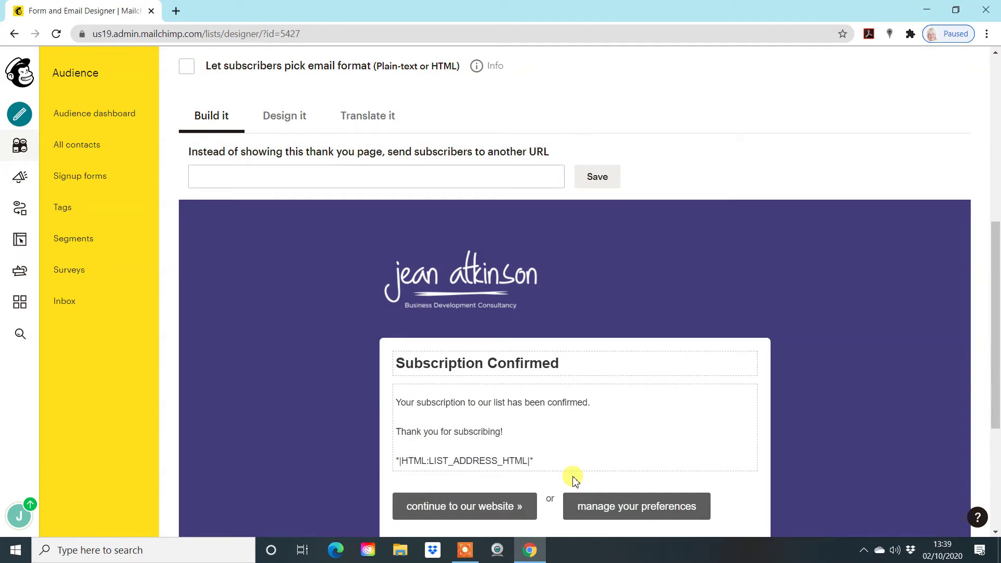
{"action": "left_click", "coordinate": [564, 415]}
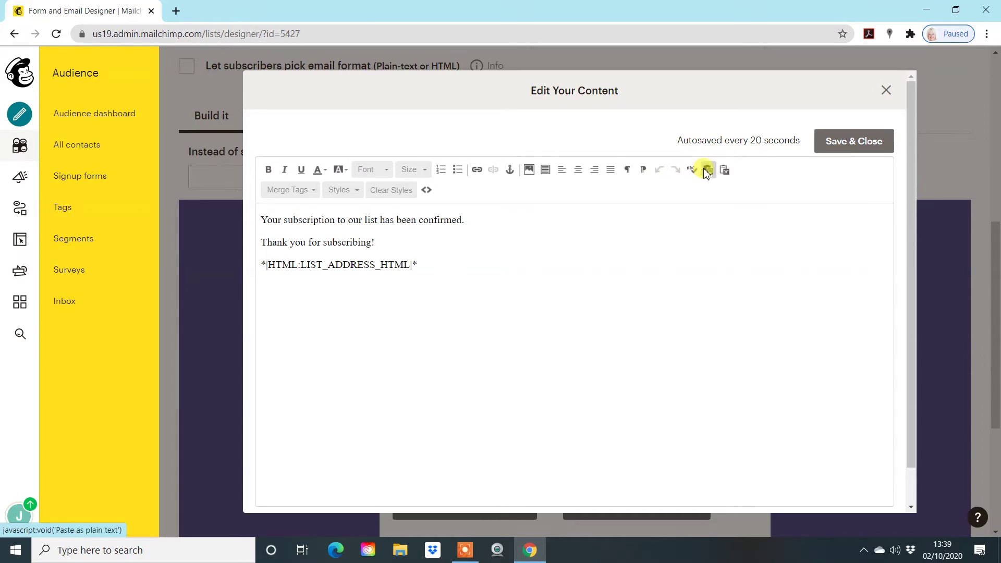
{"action": "left_click", "coordinate": [886, 90]}
Check the thank-you page's Design it Forms settings: buttons with #5d5d5d background and #ffffff text
{"action": "scroll", "coordinate": [730, 359], "scroll_direction": "down", "scroll_amount": 3}
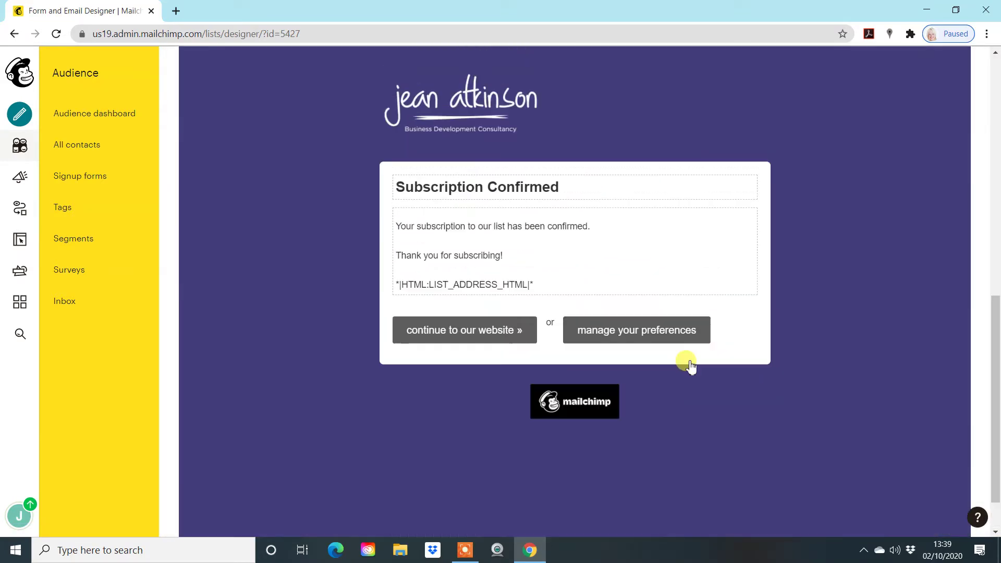
{"action": "scroll", "coordinate": [691, 367], "scroll_direction": "up", "scroll_amount": 5}
{"action": "left_click", "coordinate": [284, 140]}
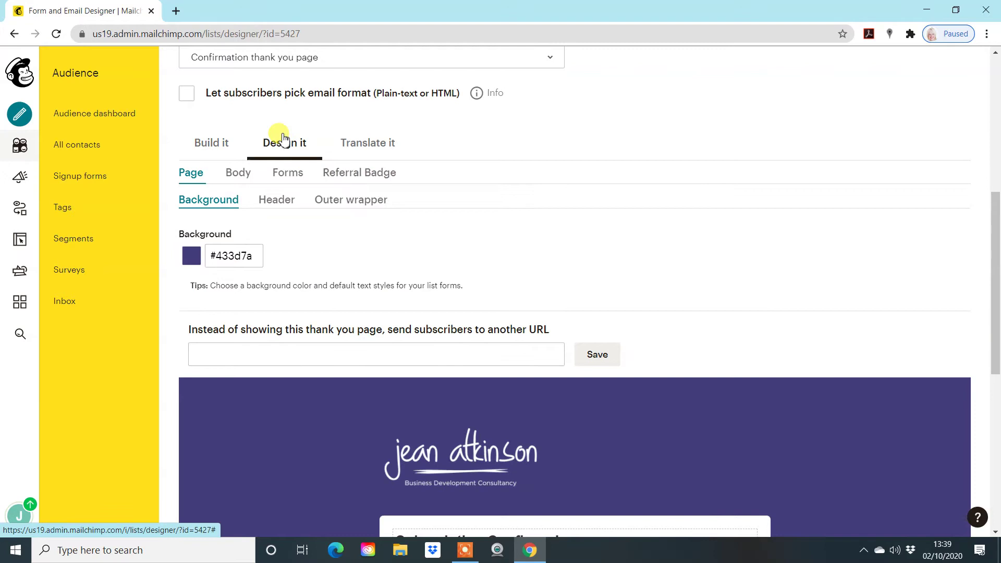
{"action": "scroll", "coordinate": [429, 353], "scroll_direction": "down", "scroll_amount": 3}
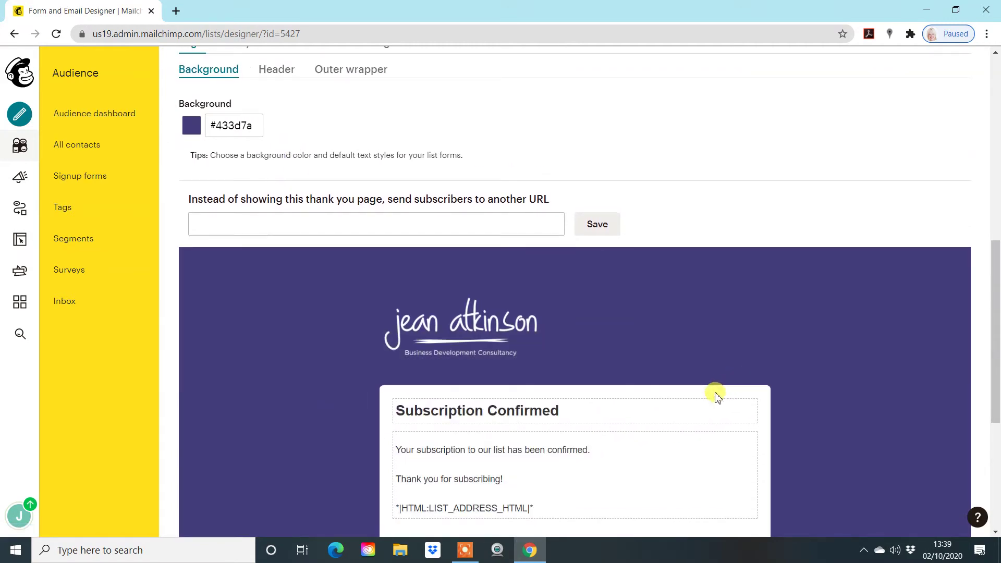
{"action": "scroll", "coordinate": [716, 396], "scroll_direction": "up", "scroll_amount": 3}
{"action": "mouse_move", "coordinate": [528, 460]}
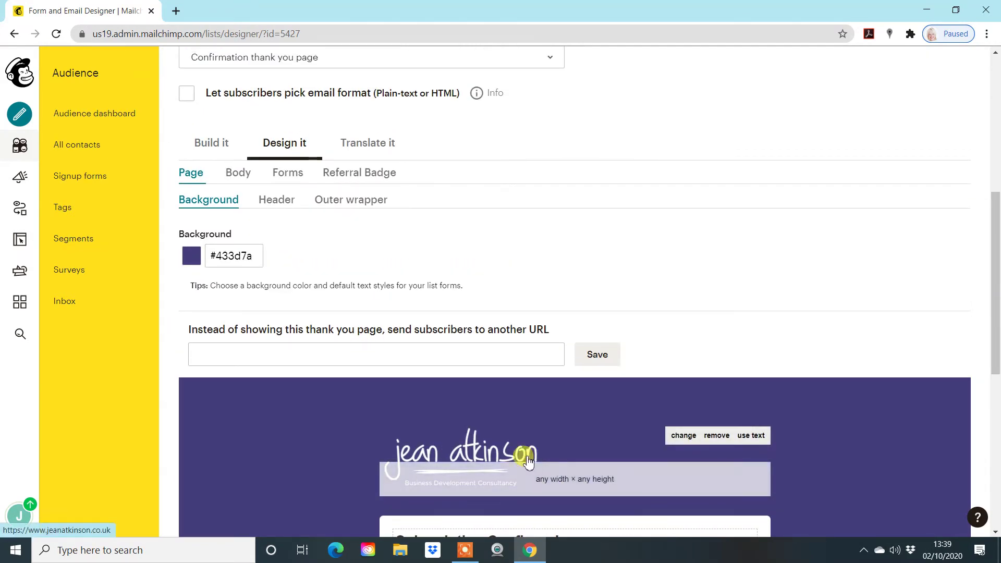
{"action": "left_click", "coordinate": [250, 171]}
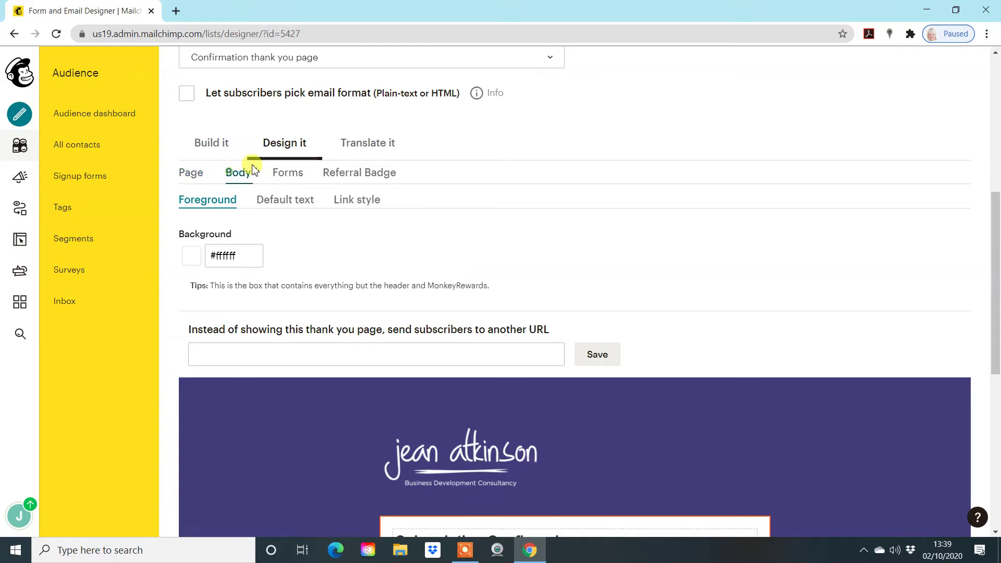
{"action": "left_click", "coordinate": [287, 173]}
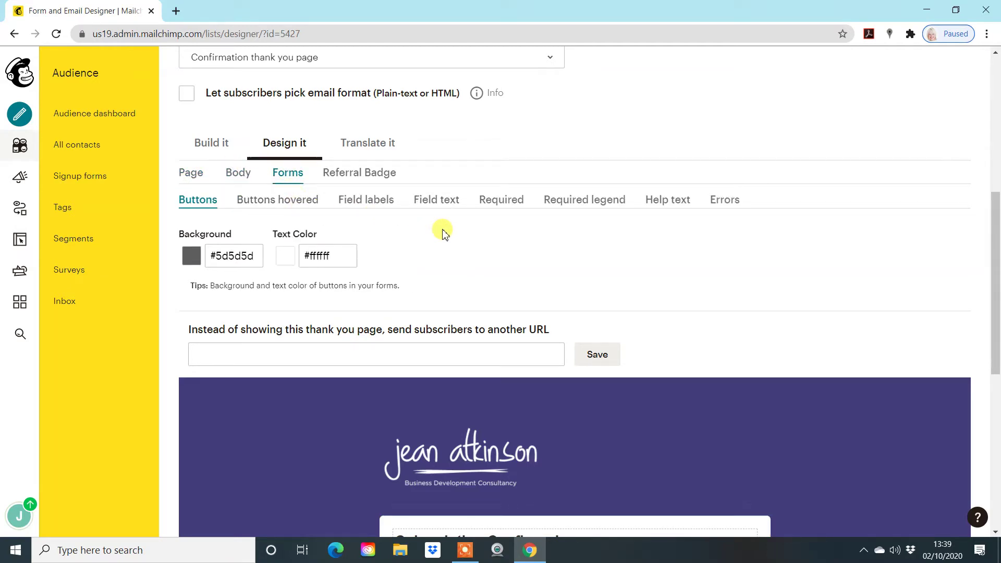
{"action": "scroll", "coordinate": [444, 232], "scroll_direction": "down", "scroll_amount": 3}
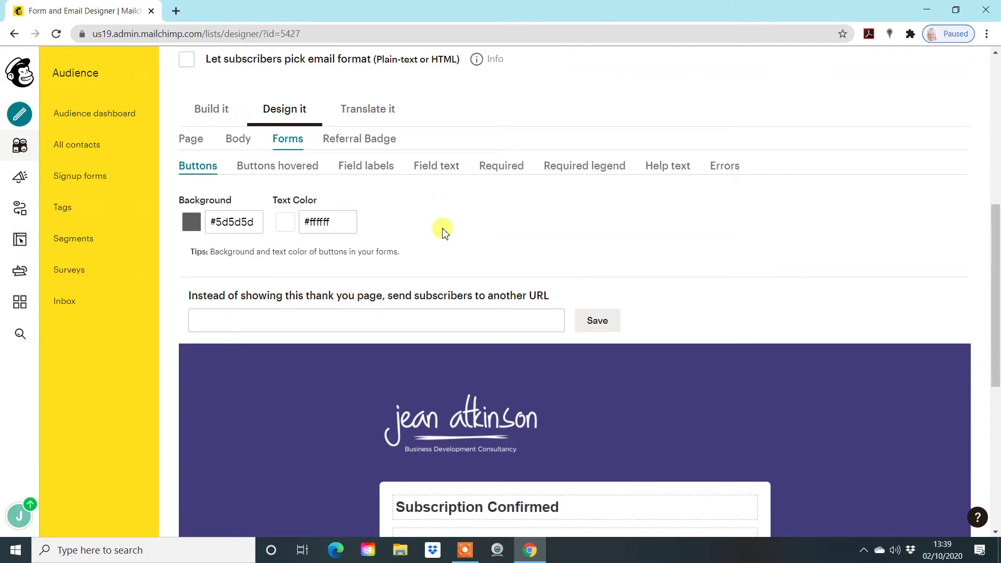
{"action": "scroll", "coordinate": [443, 261], "scroll_direction": "down", "scroll_amount": 3}
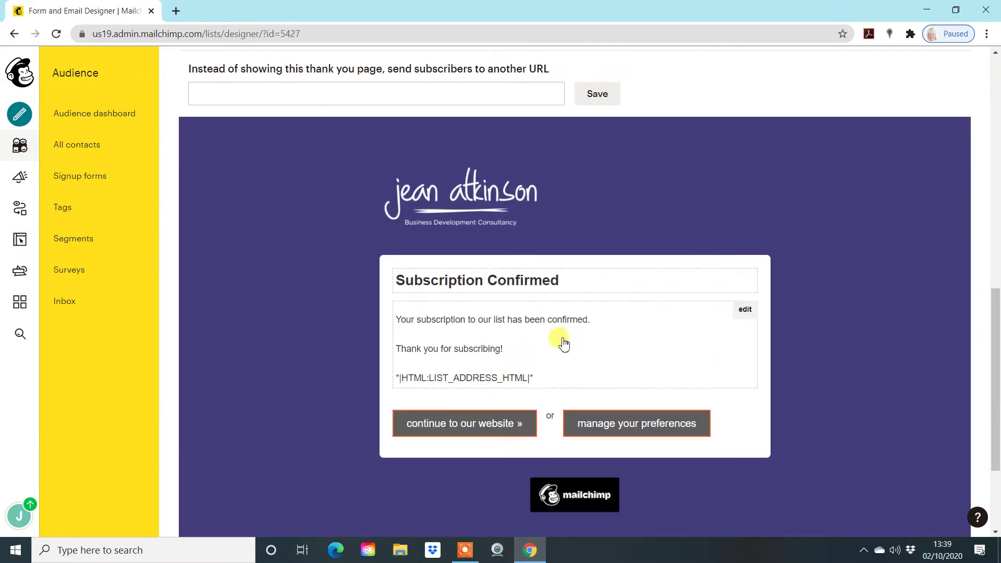
{"action": "scroll", "coordinate": [660, 386], "scroll_direction": "up", "scroll_amount": 1}
{"action": "scroll", "coordinate": [512, 251], "scroll_direction": "up", "scroll_amount": 2}
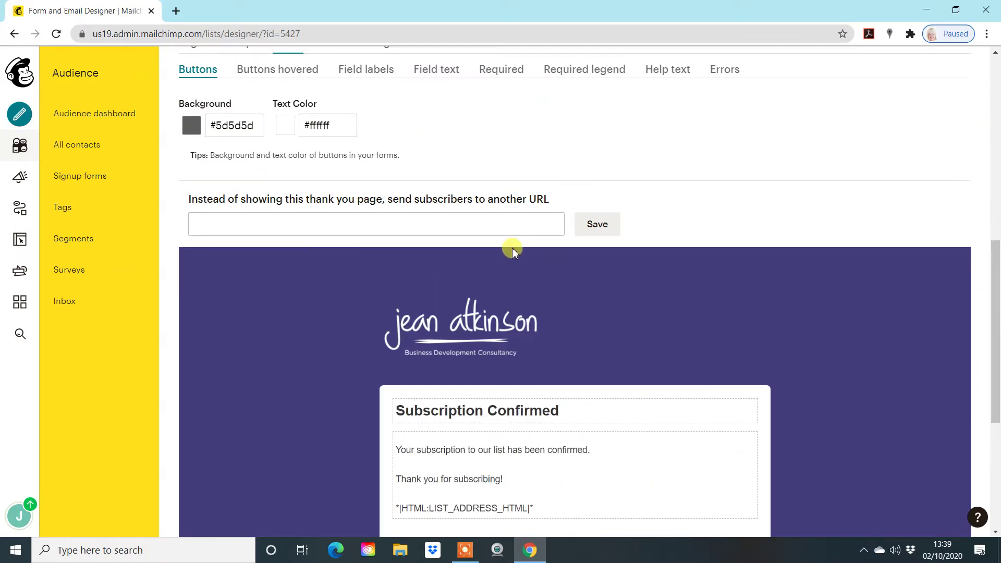
{"action": "left_click", "coordinate": [495, 225]}
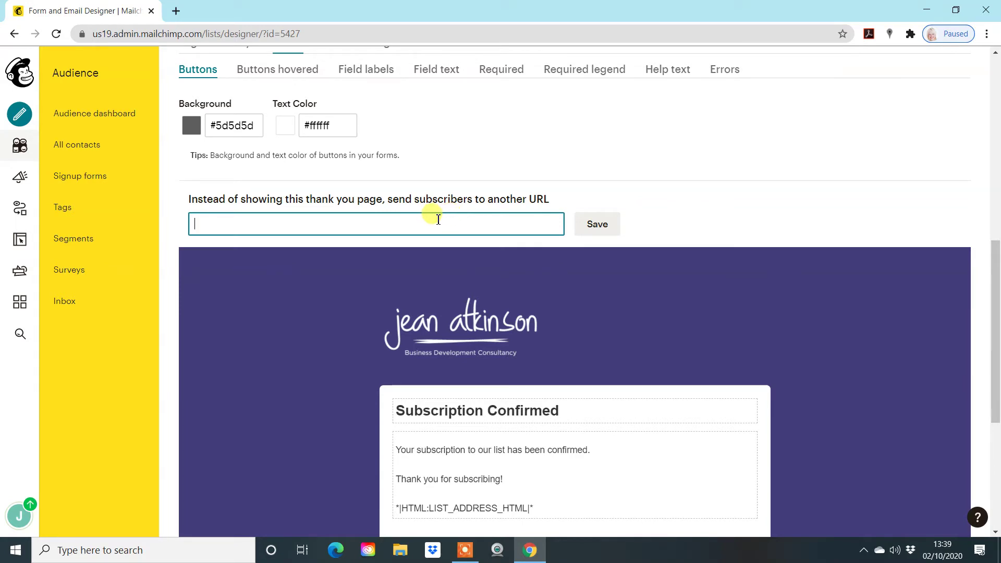
{"action": "type", "text": "www.google.co.m"}
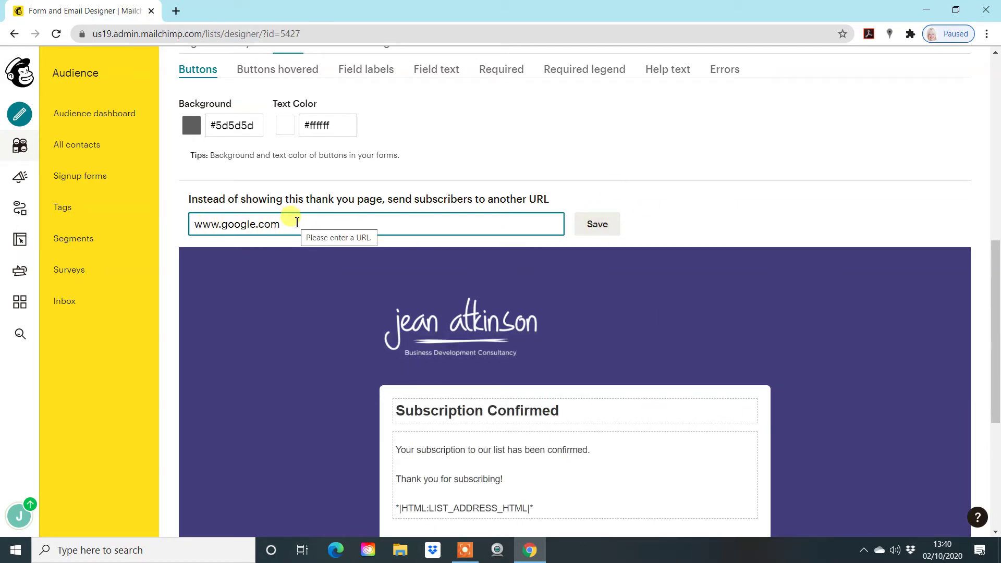
{"action": "scroll", "coordinate": [295, 219], "scroll_direction": "up", "scroll_amount": 3}
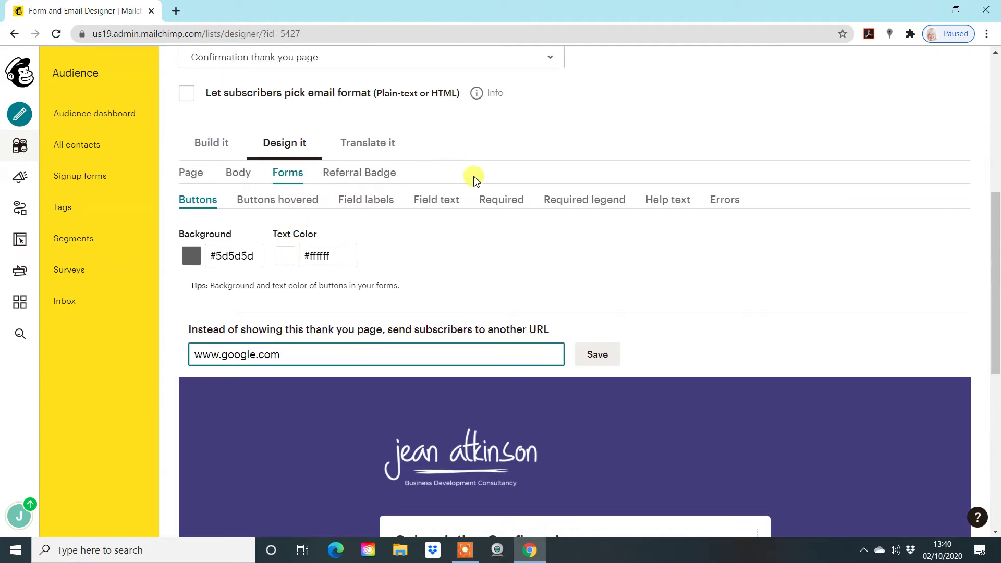
{"action": "scroll", "coordinate": [658, 376], "scroll_direction": "down", "scroll_amount": 6}
{"action": "scroll", "coordinate": [675, 369], "scroll_direction": "down", "scroll_amount": 2}
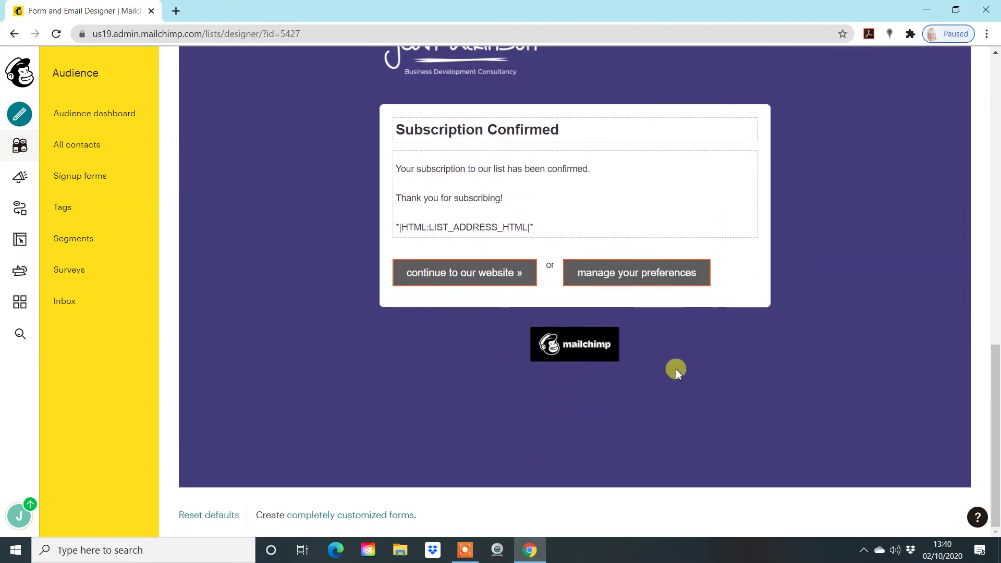
{"action": "scroll", "coordinate": [675, 369], "scroll_direction": "up", "scroll_amount": 8}
{"action": "scroll", "coordinate": [676, 369], "scroll_direction": "up", "scroll_amount": 5}
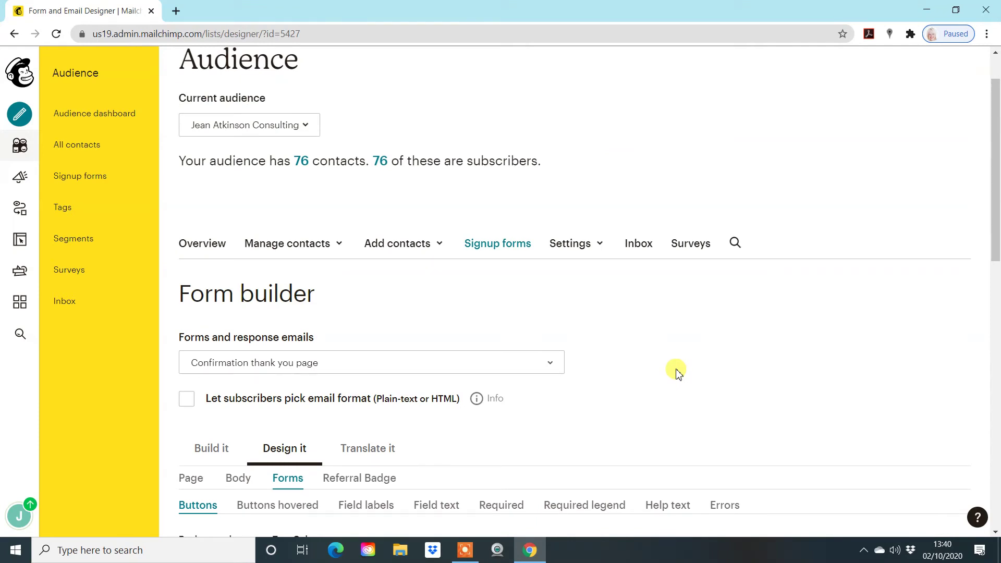
{"action": "scroll", "coordinate": [615, 360], "scroll_direction": "down", "scroll_amount": 3}
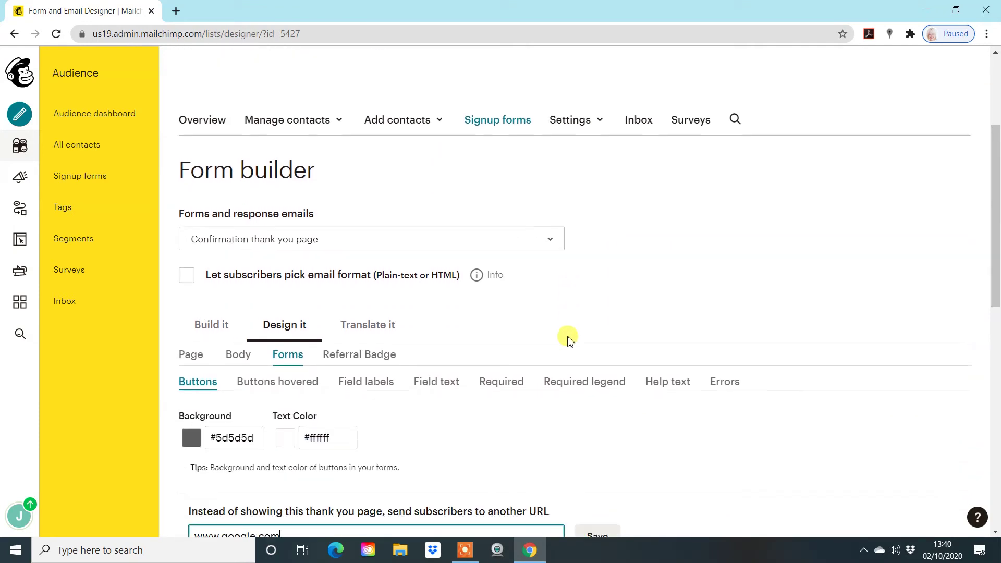
Switch to the Final welcome email and turn on 'Send a final welcome email'
{"action": "left_click", "coordinate": [528, 233]}
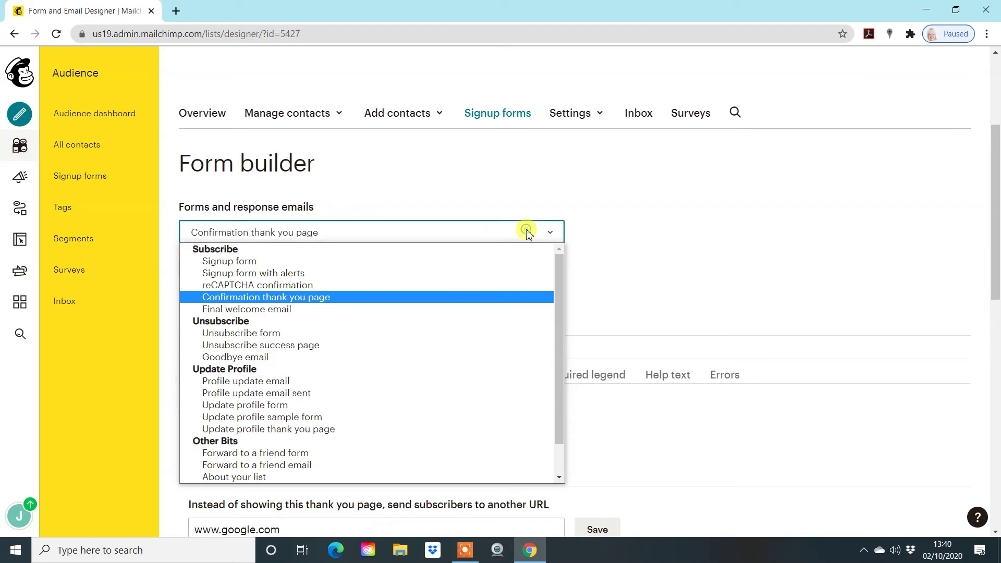
{"action": "left_click", "coordinate": [290, 311]}
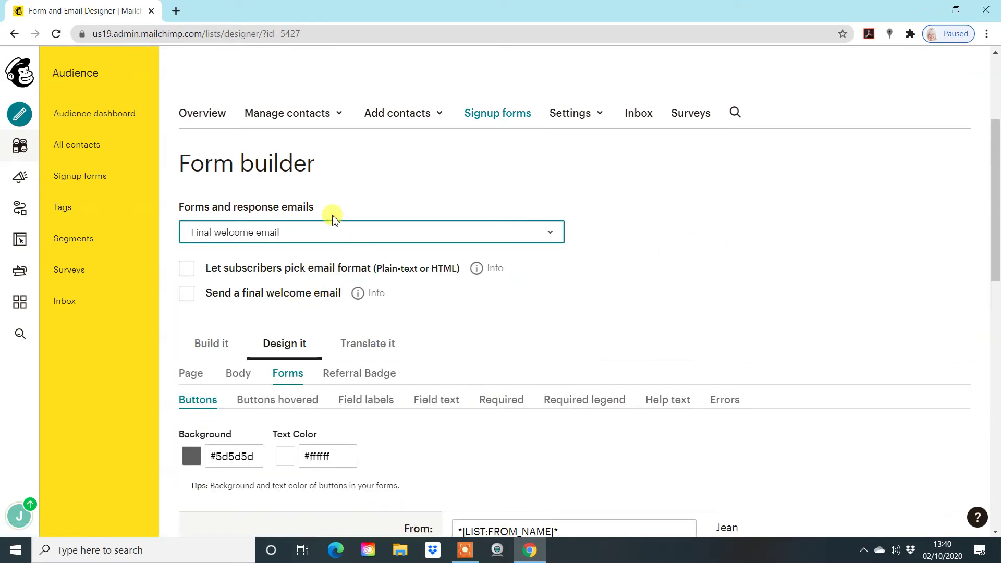
{"action": "left_click", "coordinate": [187, 296]}
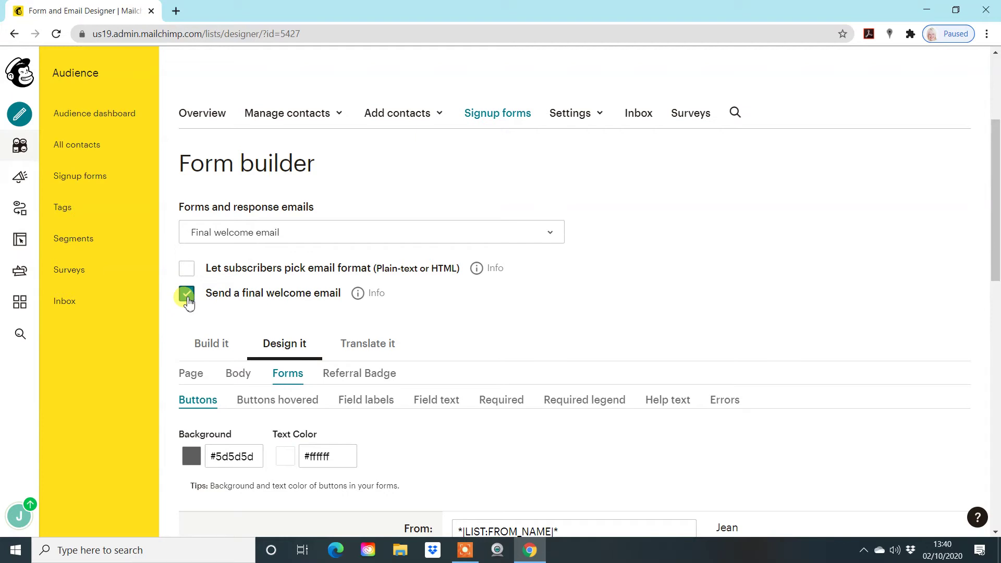
{"action": "scroll", "coordinate": [743, 279], "scroll_direction": "down", "scroll_amount": 6}
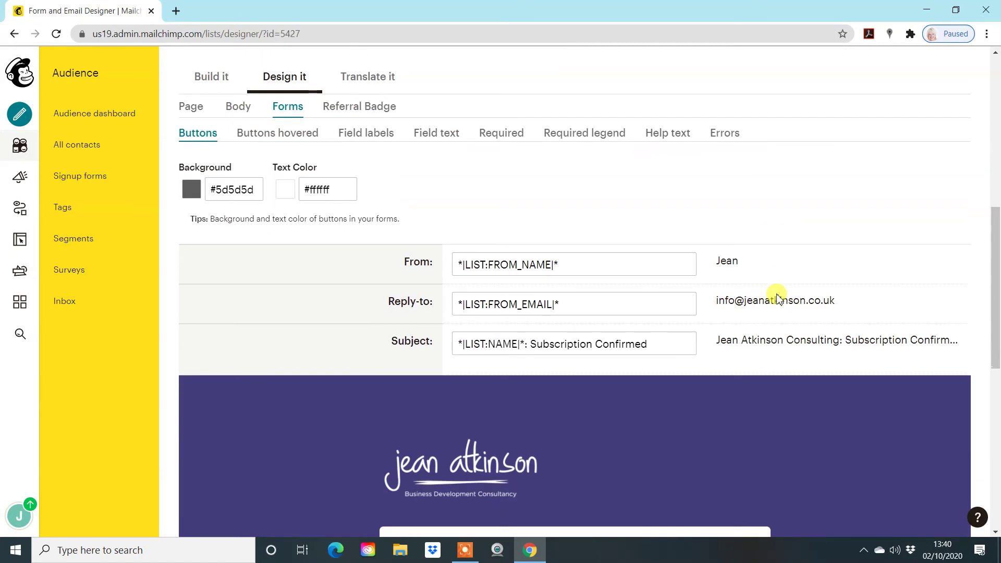
{"action": "scroll", "coordinate": [646, 328], "scroll_direction": "down", "scroll_amount": 2}
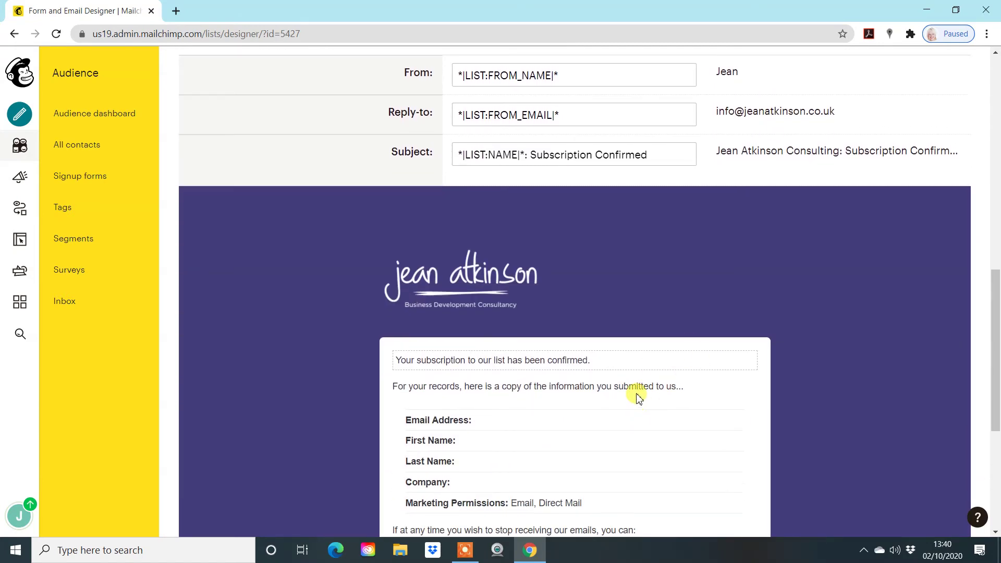
{"action": "scroll", "coordinate": [603, 431], "scroll_direction": "down", "scroll_amount": 2}
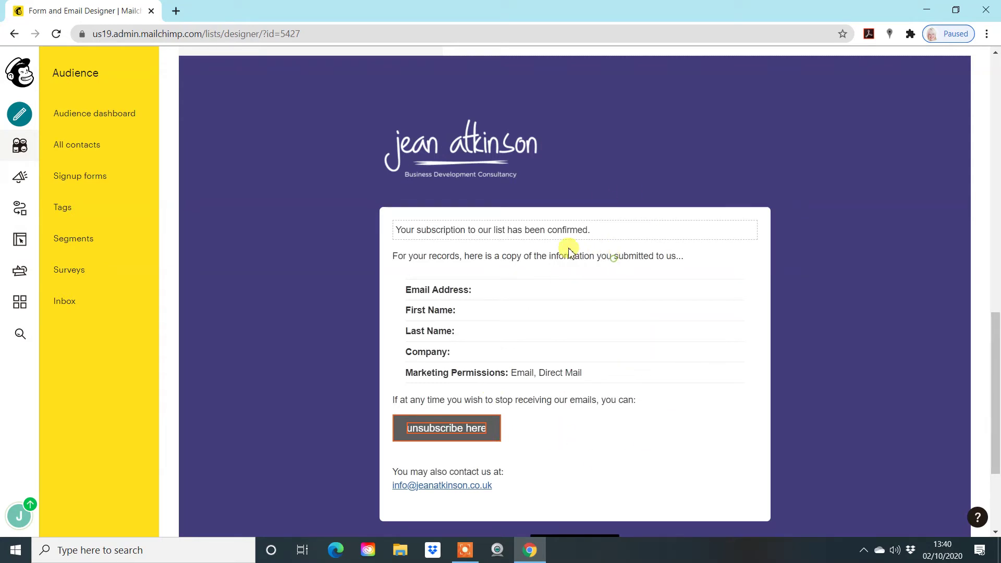
{"action": "left_click", "coordinate": [626, 228]}
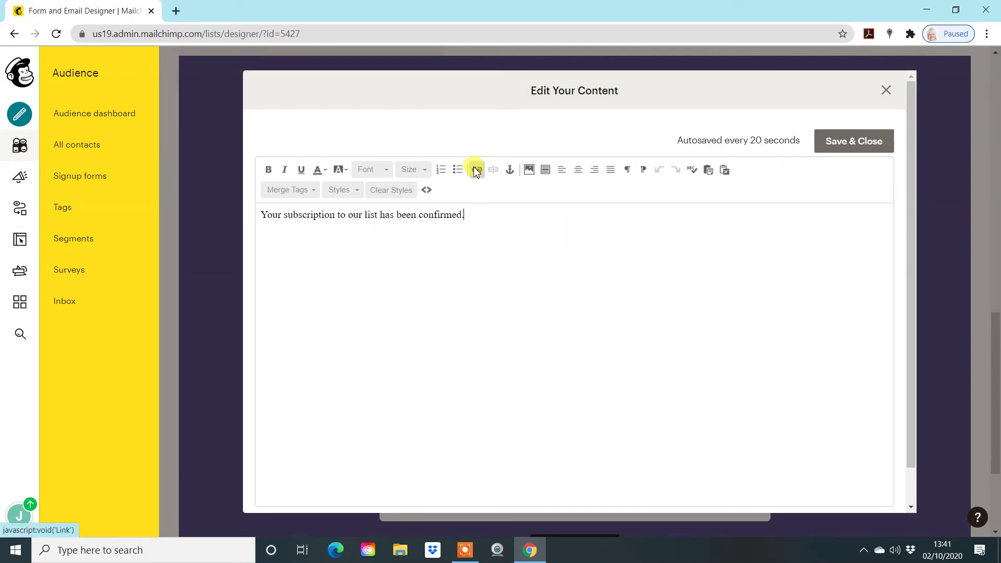
{"action": "left_click", "coordinate": [886, 91]}
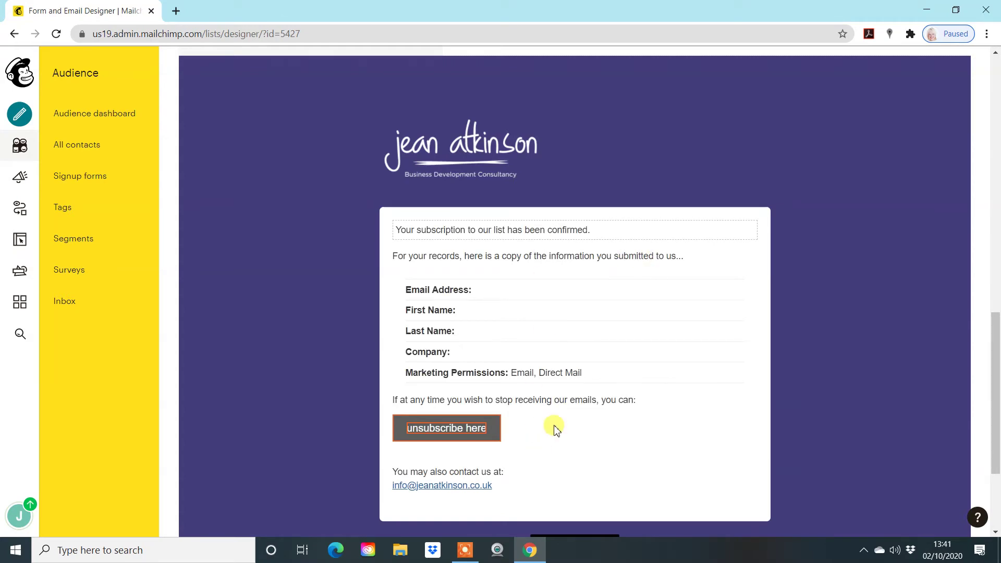
{"action": "scroll", "coordinate": [586, 433], "scroll_direction": "up", "scroll_amount": 1}
Review the Final welcome email preview: confirmation message, submitted details and unsubscribe link
{"action": "scroll", "coordinate": [585, 433], "scroll_direction": "up", "scroll_amount": 10}
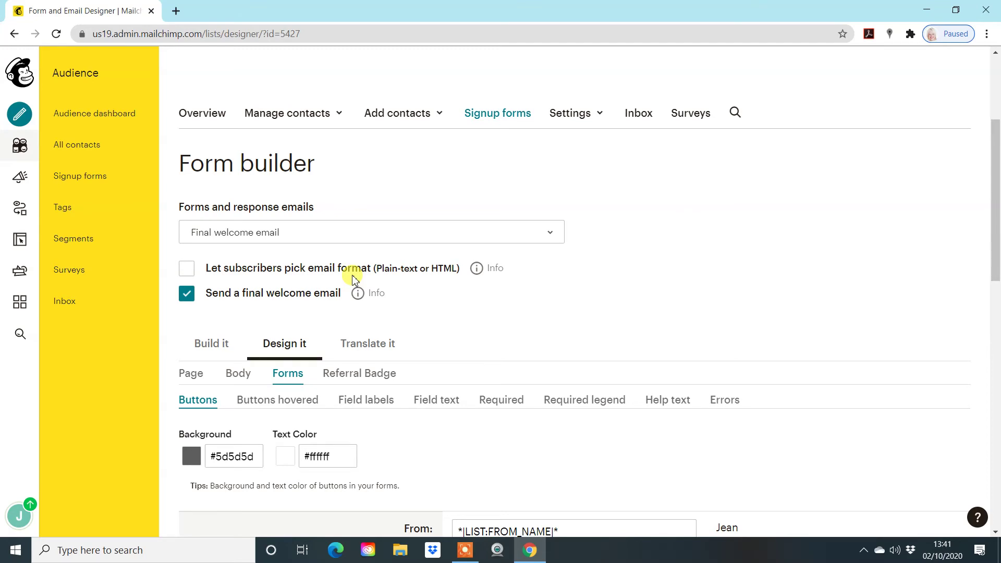
{"action": "scroll", "coordinate": [521, 275], "scroll_direction": "down", "scroll_amount": 8}
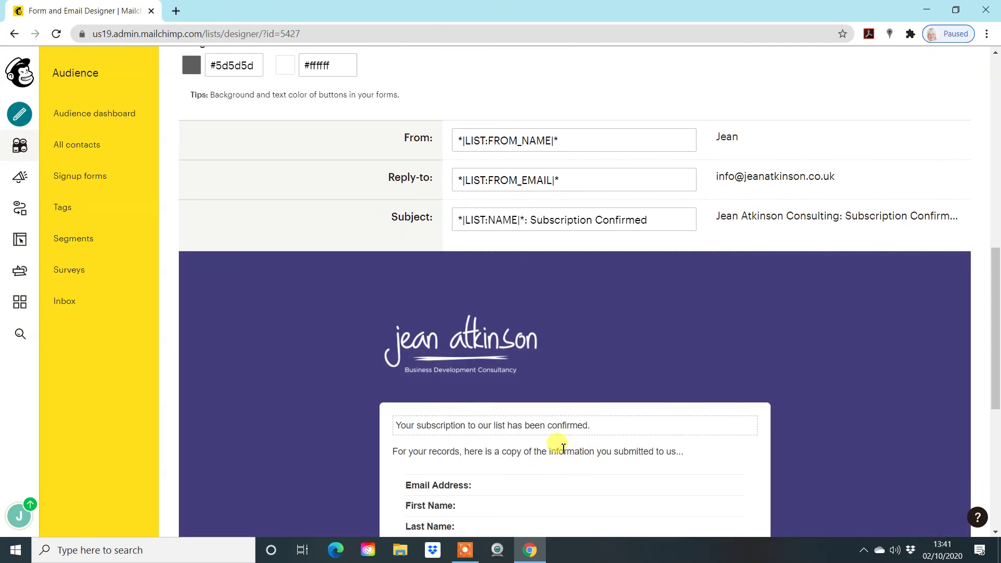
{"action": "scroll", "coordinate": [563, 448], "scroll_direction": "up", "scroll_amount": 1}
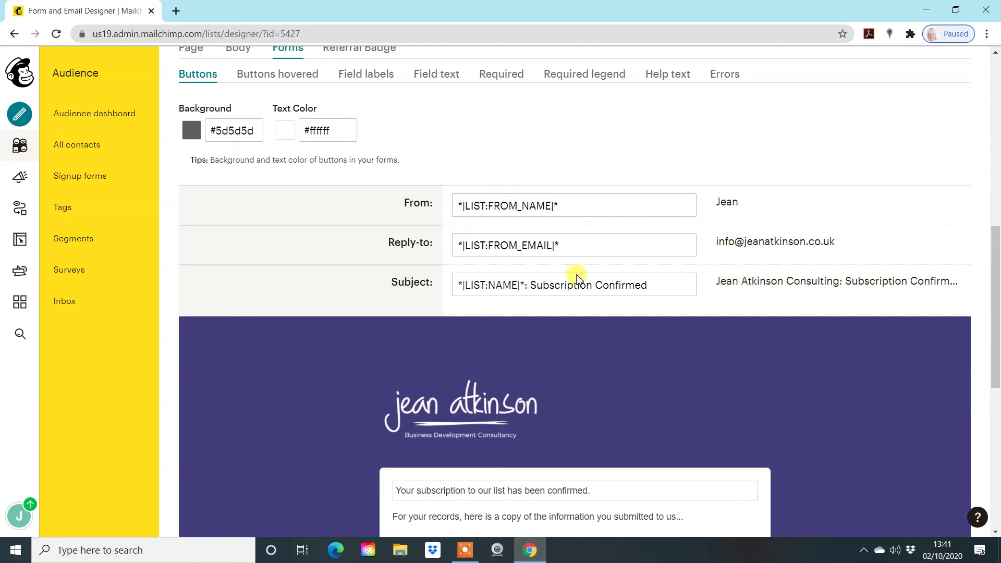
{"action": "scroll", "coordinate": [553, 303], "scroll_direction": "up", "scroll_amount": 5}
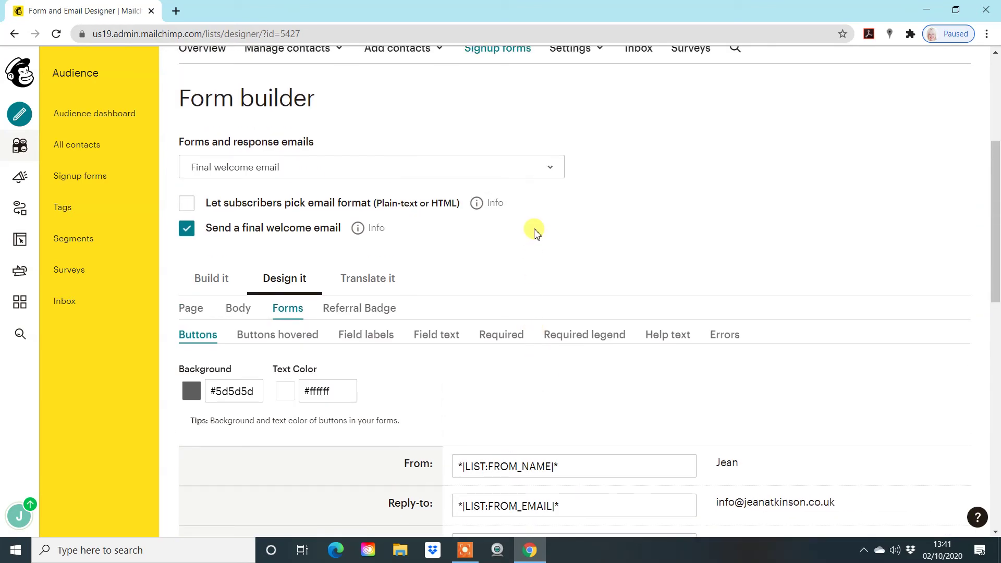
{"action": "scroll", "coordinate": [537, 234], "scroll_direction": "down", "scroll_amount": 11}
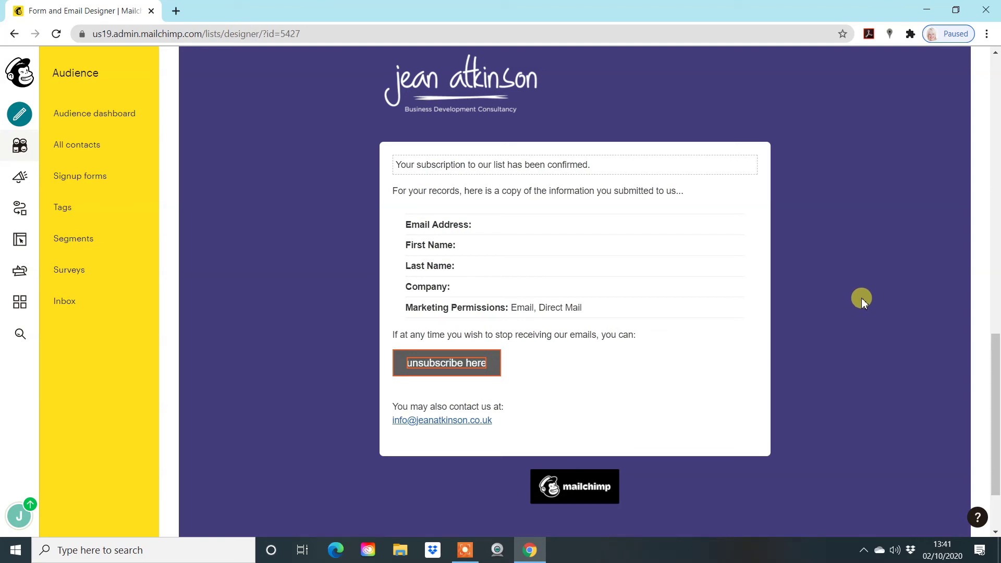
{"action": "scroll", "coordinate": [862, 298], "scroll_direction": "up", "scroll_amount": 10}
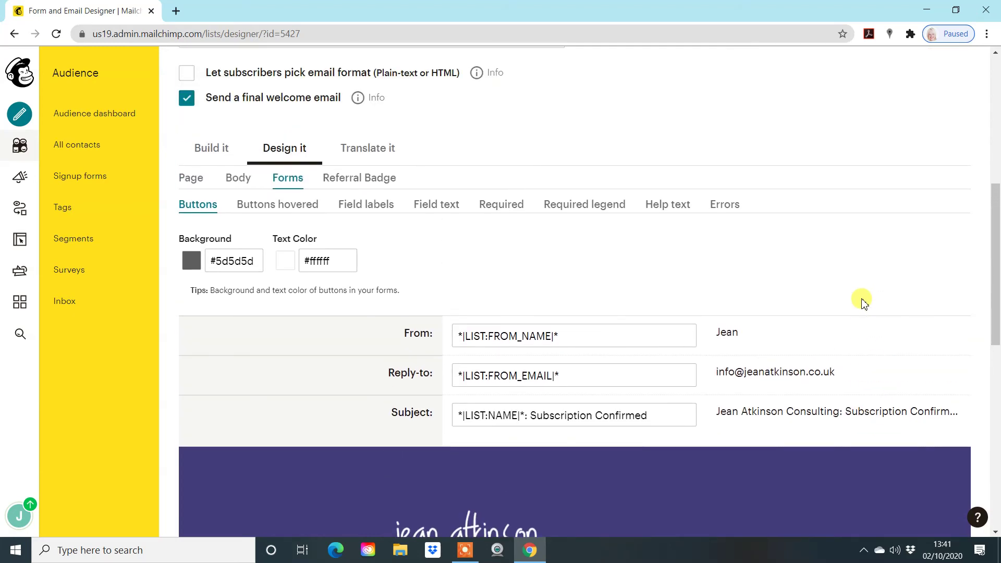
{"action": "scroll", "coordinate": [861, 304], "scroll_direction": "up", "scroll_amount": 5}
{"action": "left_click", "coordinate": [420, 302]}
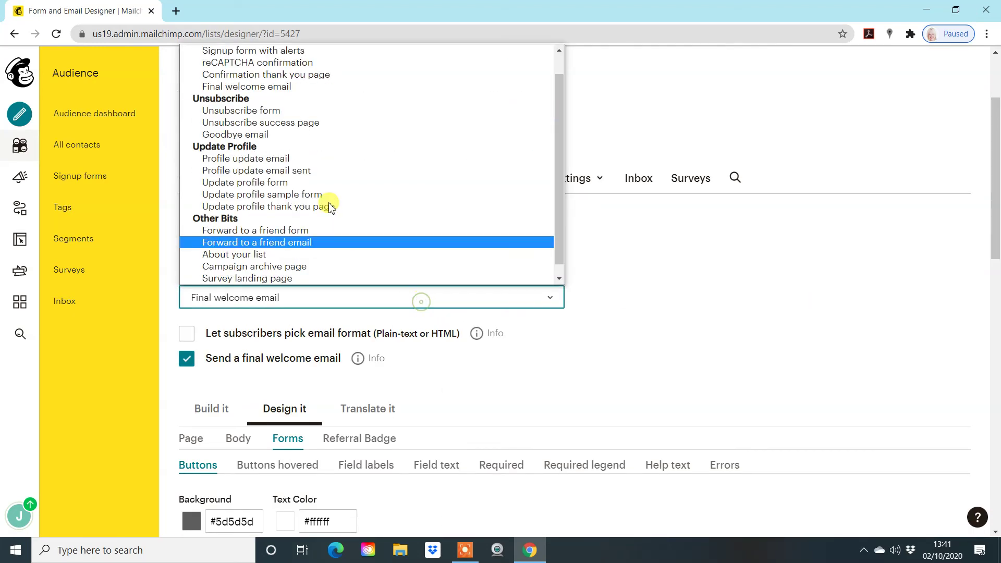
{"action": "left_click", "coordinate": [283, 75]}
{"action": "scroll", "coordinate": [676, 370], "scroll_direction": "down", "scroll_amount": 5}
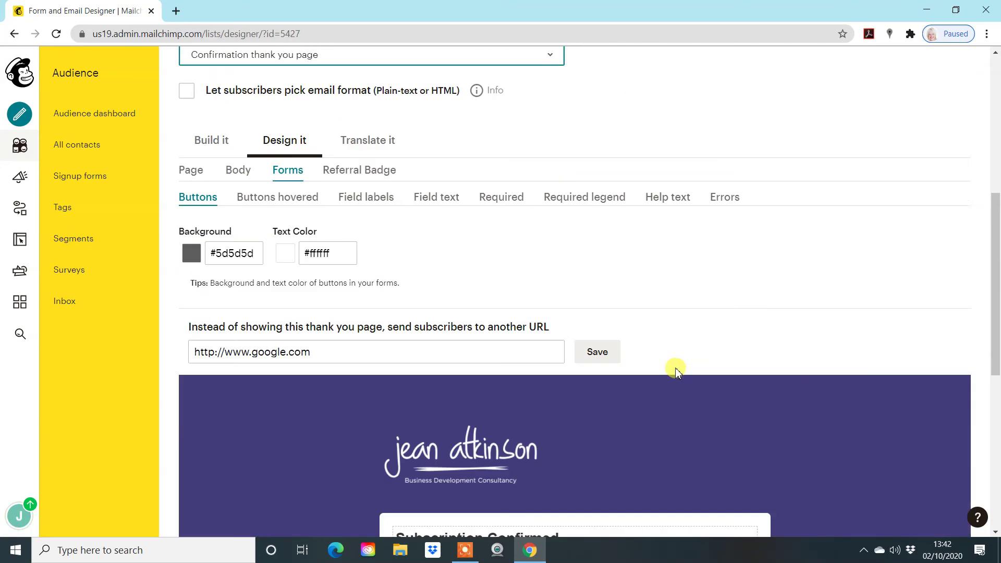
{"action": "scroll", "coordinate": [579, 464], "scroll_direction": "down", "scroll_amount": 5}
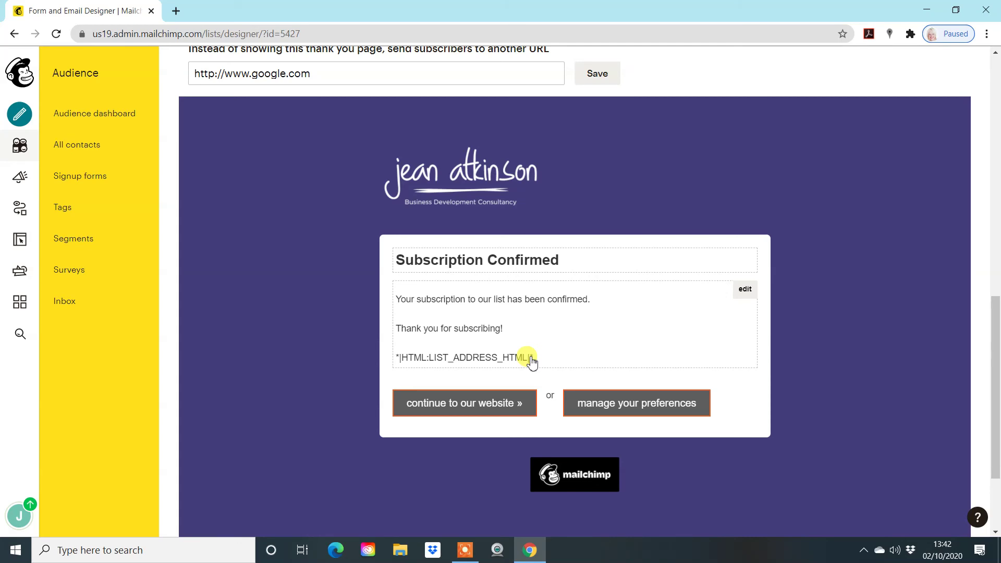
{"action": "scroll", "coordinate": [532, 361], "scroll_direction": "up", "scroll_amount": 9}
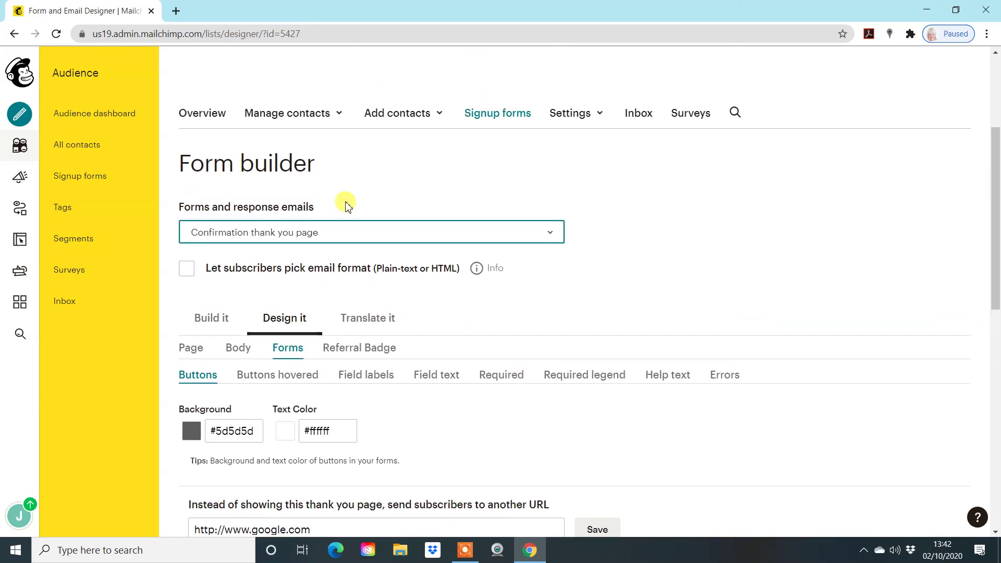
{"action": "left_click", "coordinate": [102, 114]}
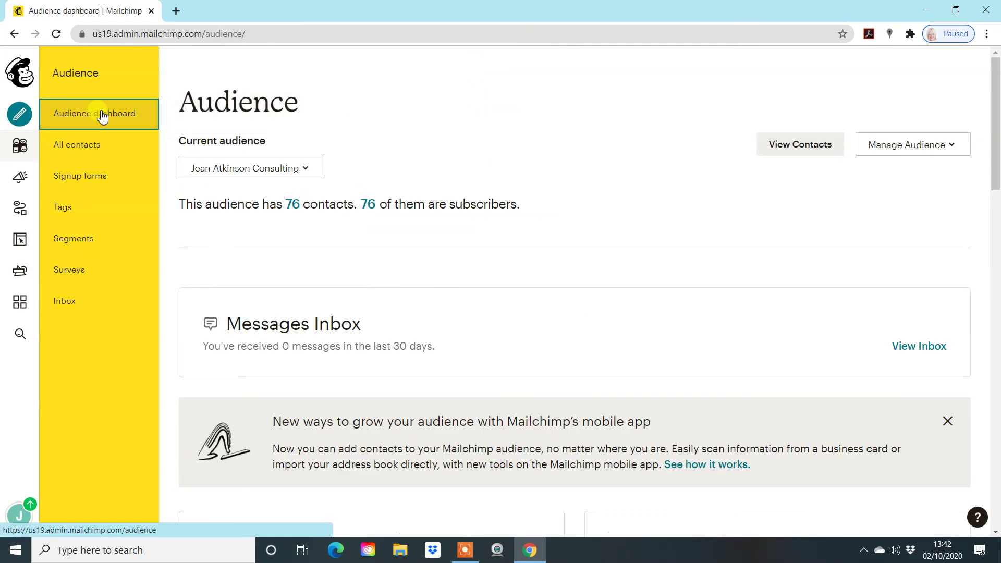
Go through Manage Audience > Signup forms back into the Form builder's Signup form
{"action": "left_click", "coordinate": [246, 168]}
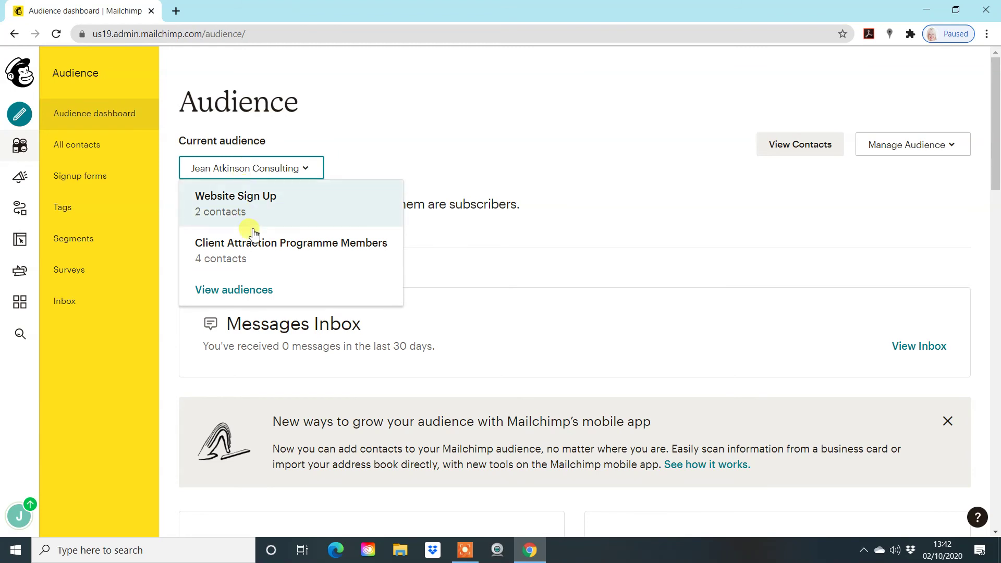
{"action": "left_click", "coordinate": [389, 152]}
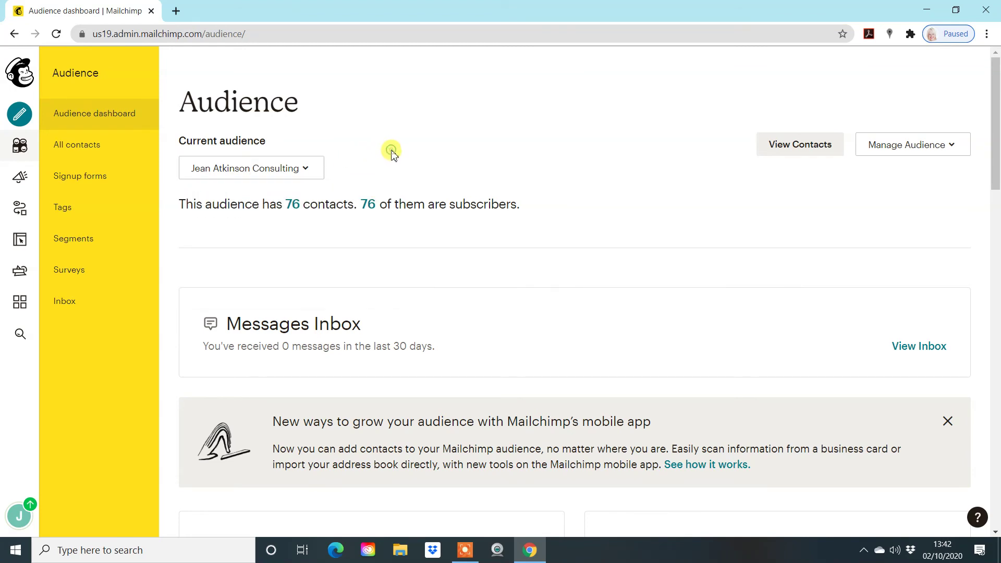
{"action": "left_click", "coordinate": [948, 148]}
{"action": "left_click", "coordinate": [857, 237]}
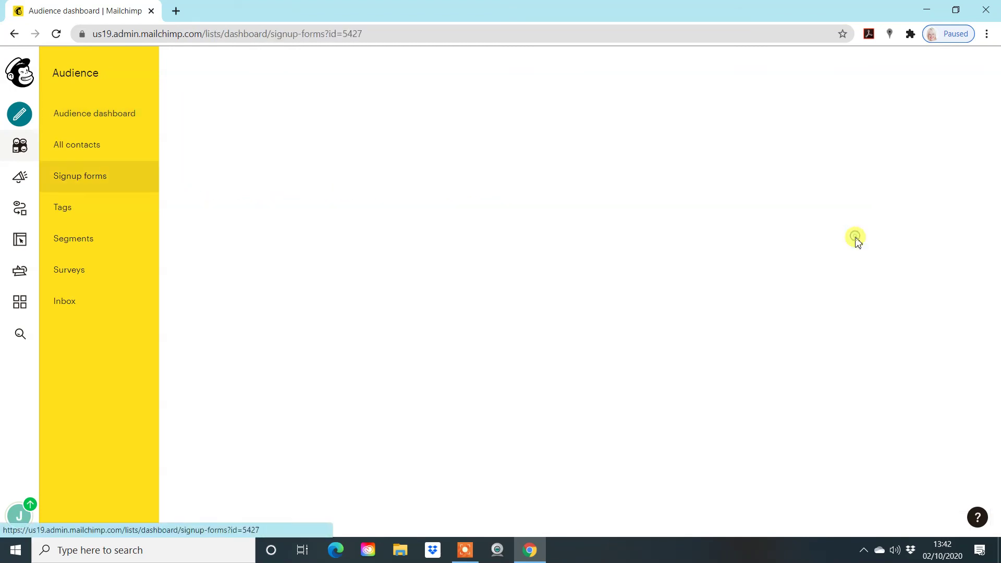
{"action": "scroll", "coordinate": [833, 324], "scroll_direction": "down", "scroll_amount": 3}
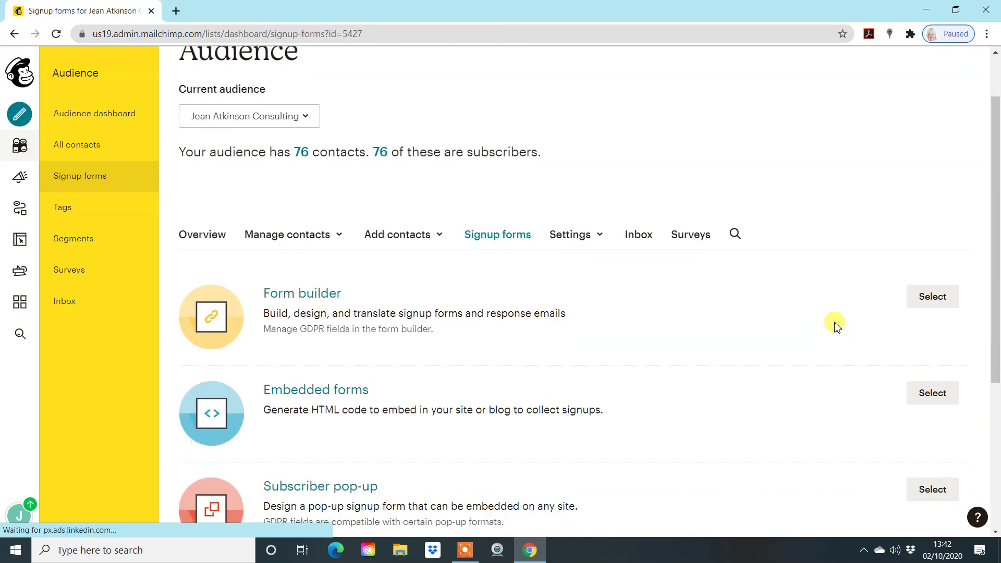
{"action": "left_click", "coordinate": [931, 236]}
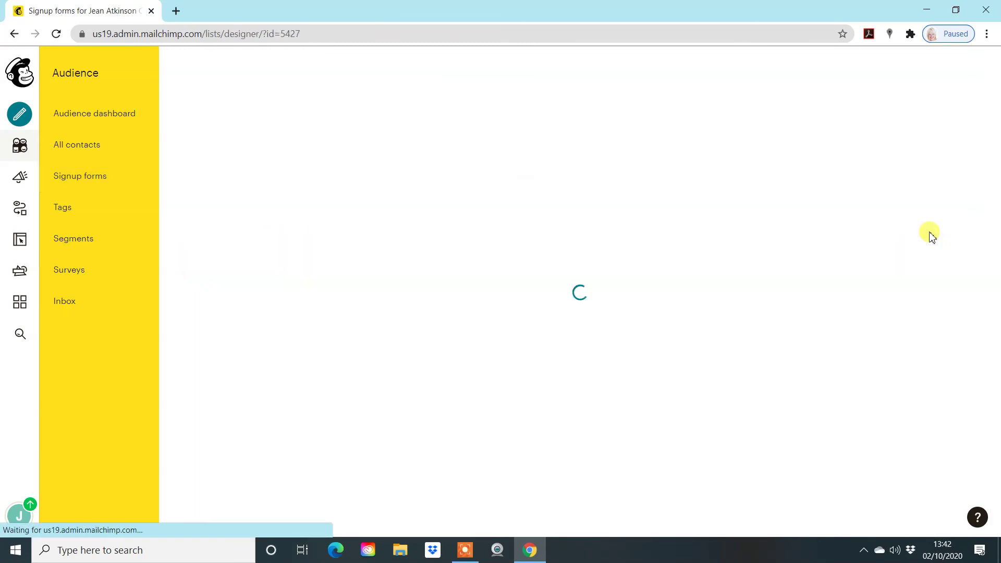
{"action": "scroll", "coordinate": [417, 261], "scroll_direction": "down", "scroll_amount": 3}
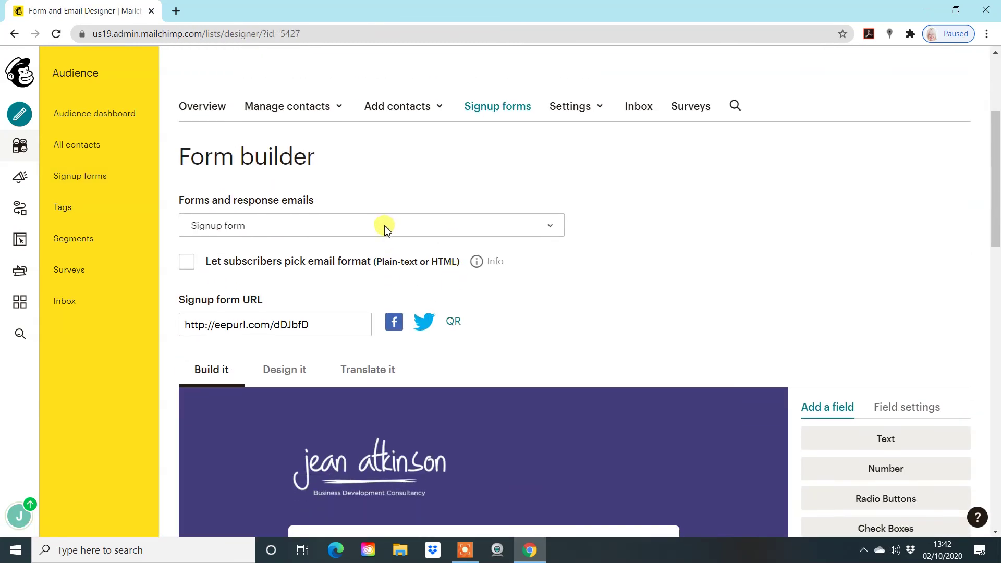
Return to the Final welcome email, keep it enabled, and review its sender and subject settings
{"action": "left_click", "coordinate": [382, 224]}
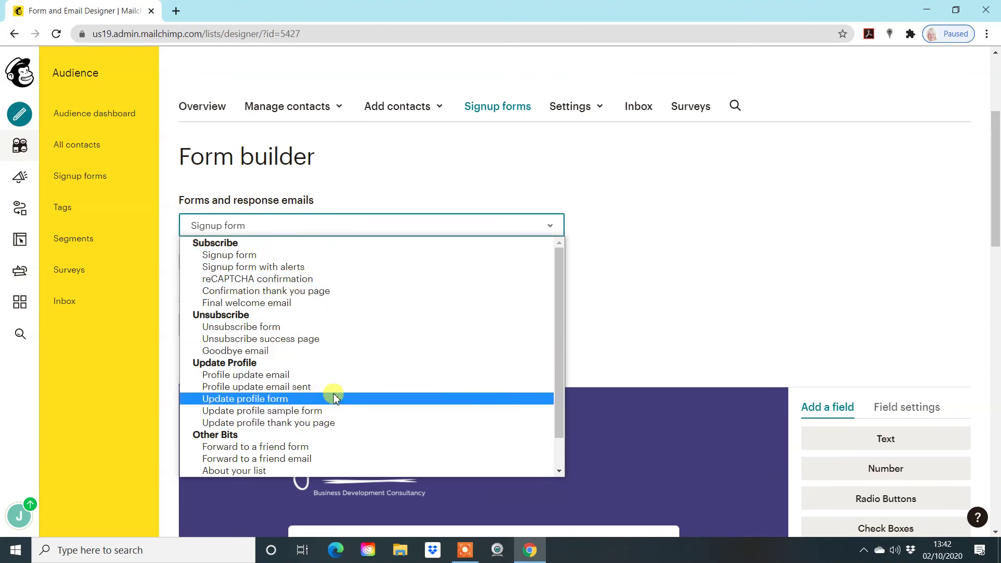
{"action": "scroll", "coordinate": [313, 407], "scroll_direction": "down", "scroll_amount": 2}
{"action": "scroll", "coordinate": [287, 292], "scroll_direction": "up", "scroll_amount": 1}
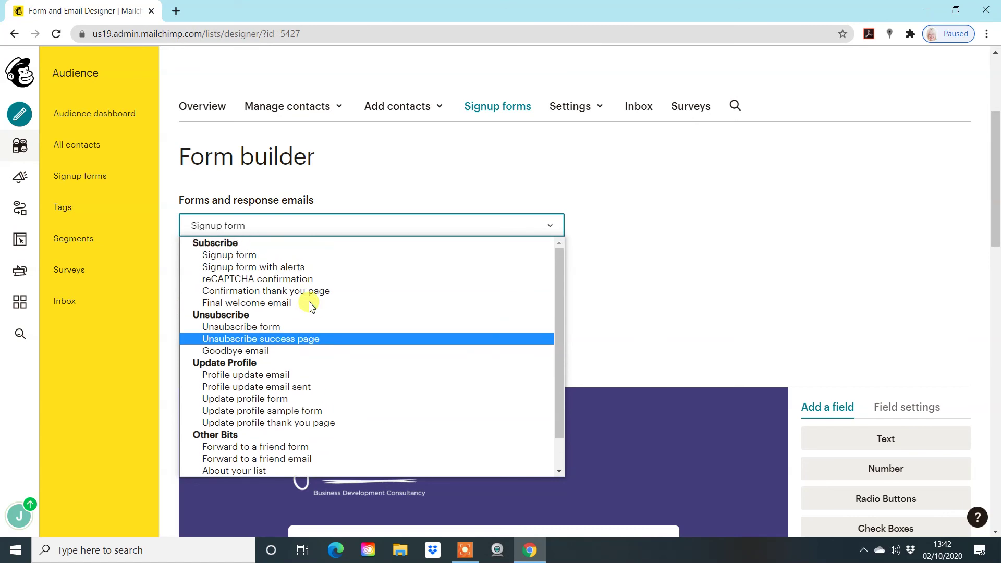
{"action": "left_click", "coordinate": [275, 303]}
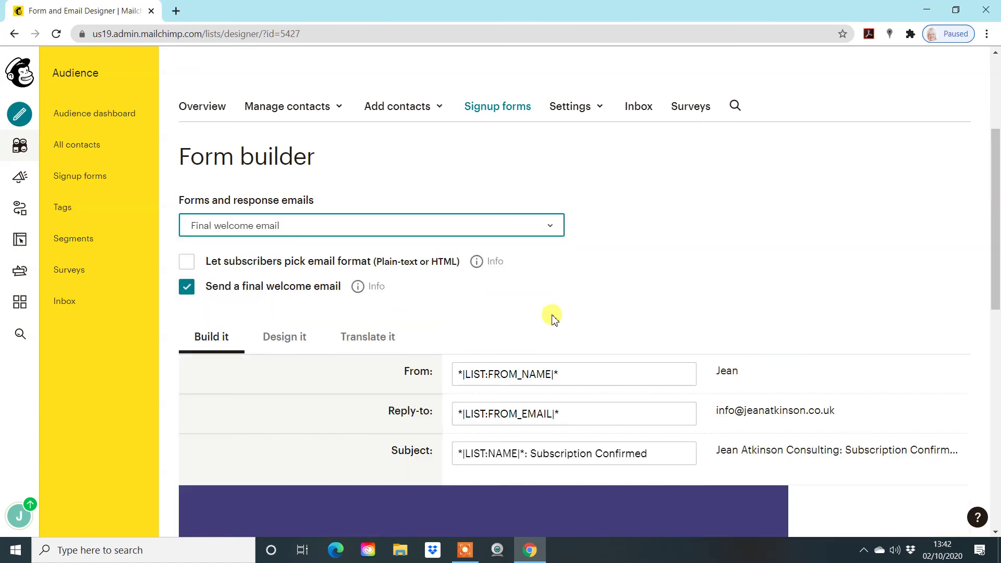
{"action": "left_click", "coordinate": [187, 288]}
{"action": "left_click", "coordinate": [187, 287]}
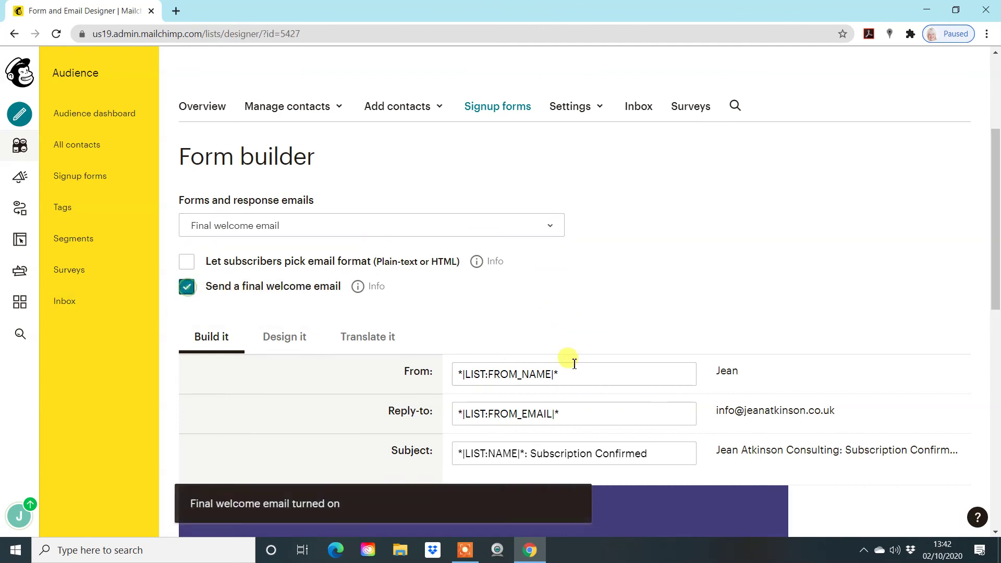
{"action": "scroll", "coordinate": [697, 370], "scroll_direction": "down", "scroll_amount": 1}
{"action": "scroll", "coordinate": [596, 358], "scroll_direction": "down", "scroll_amount": 10}
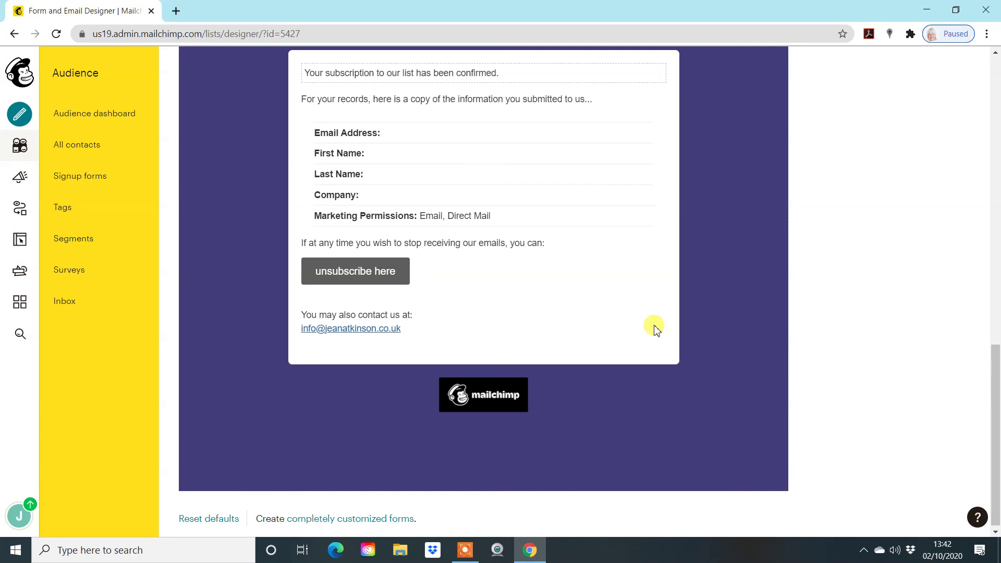
{"action": "scroll", "coordinate": [656, 330], "scroll_direction": "up", "scroll_amount": 10}
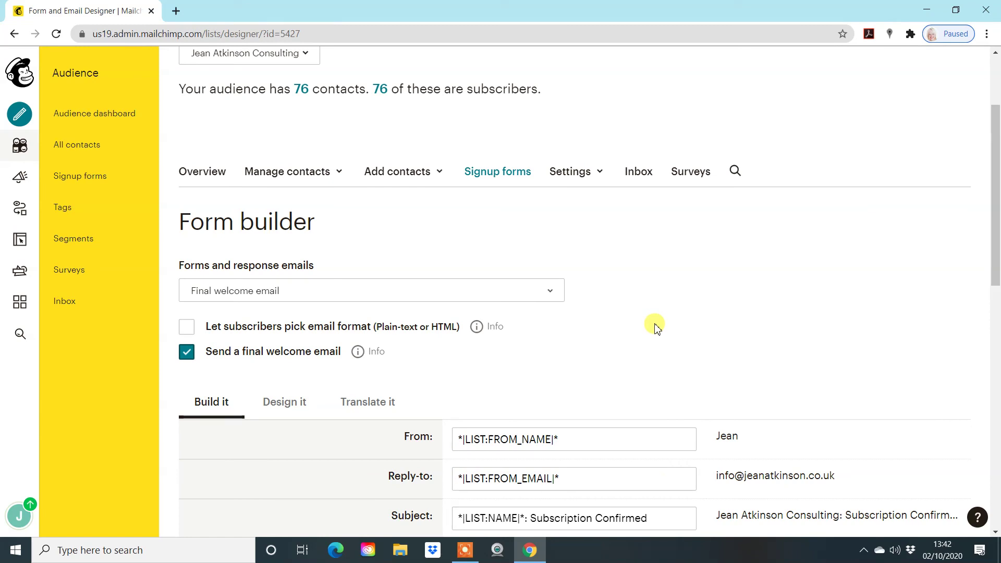
{"action": "left_click", "coordinate": [550, 296]}
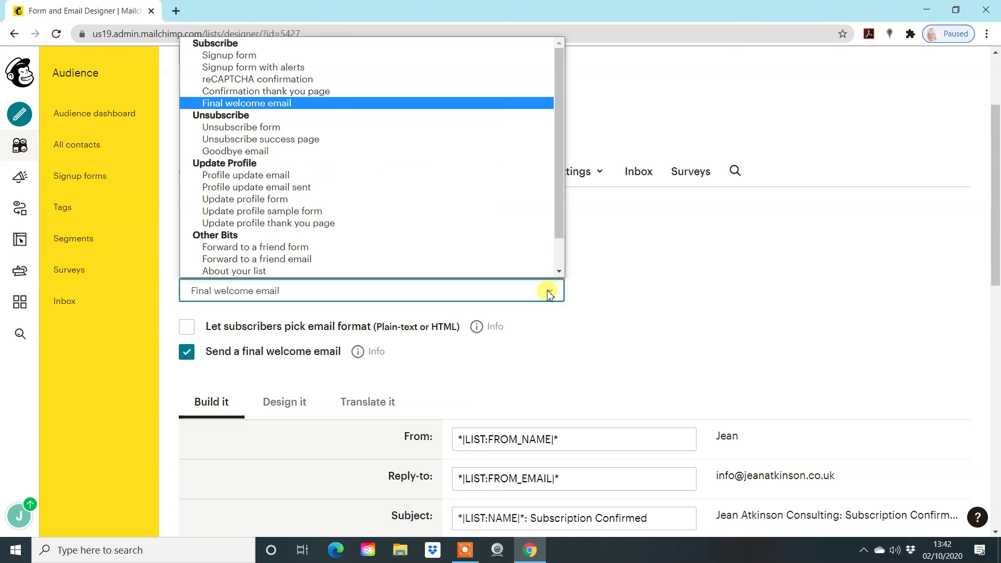
{"action": "left_click", "coordinate": [666, 264]}
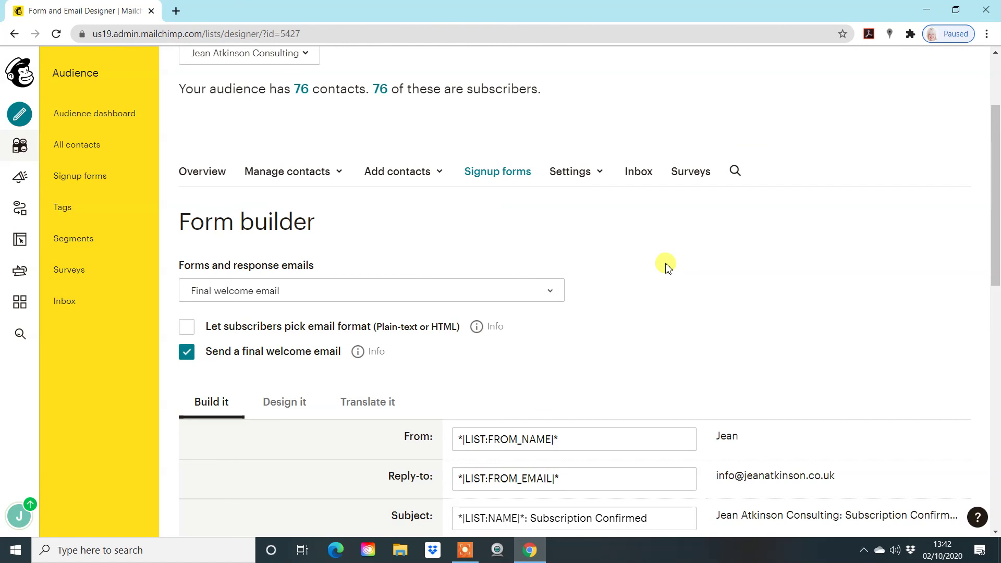